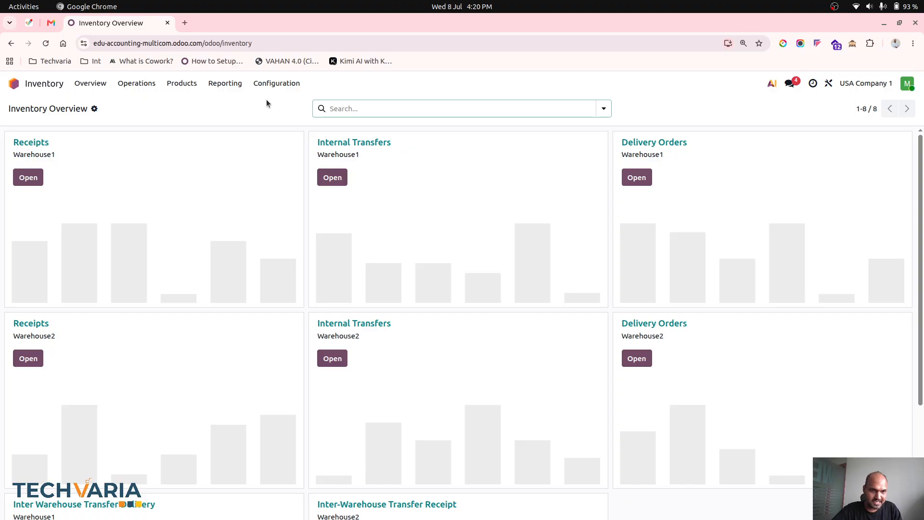
- Open the LotPro1 product and review its lot tracking, inventory routes and forecasted stock
mouse_move(250, 137)
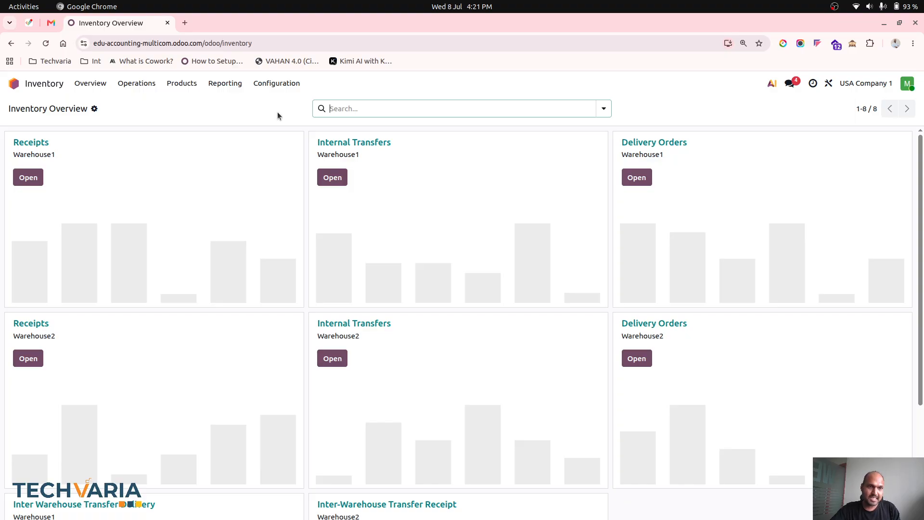
left_click(180, 86)
left_click(187, 105)
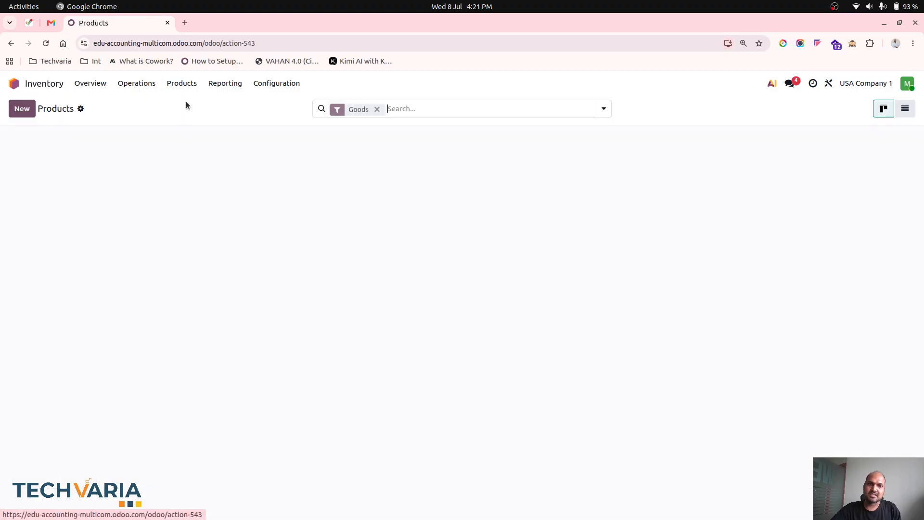
left_click(138, 202)
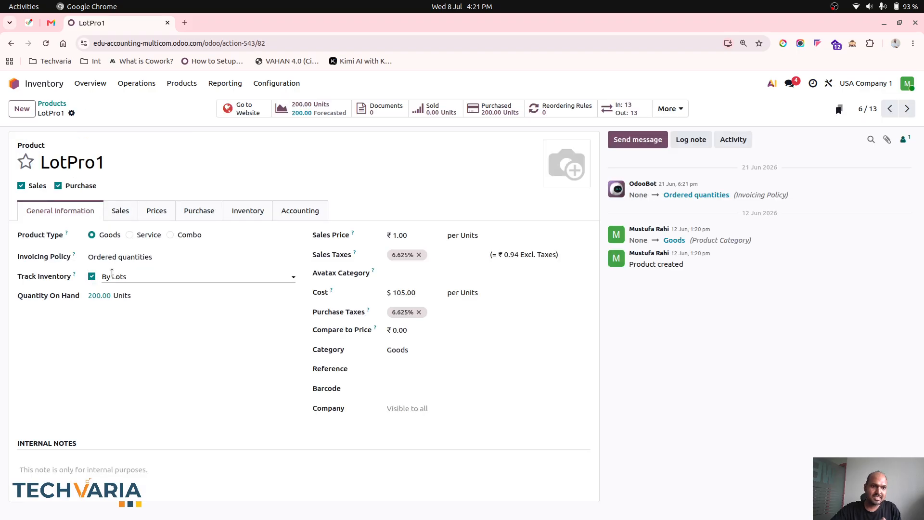
left_click(254, 215)
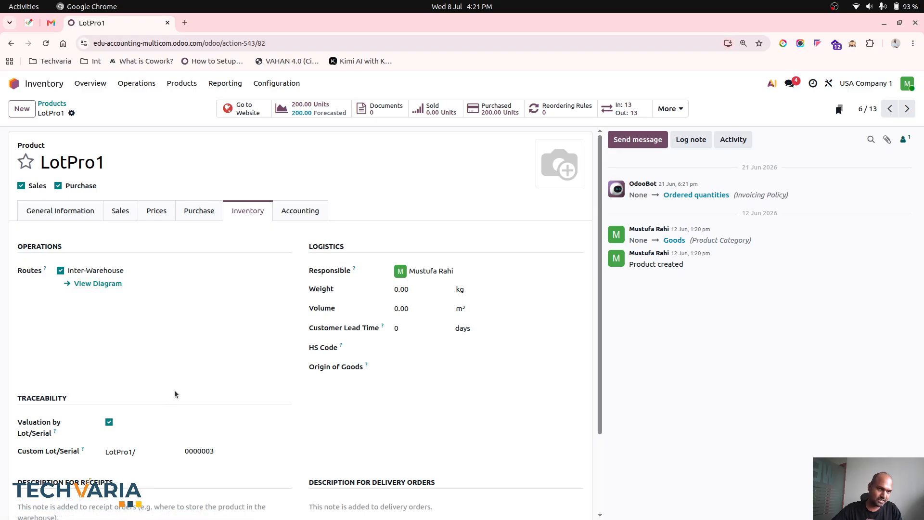
left_click(70, 213)
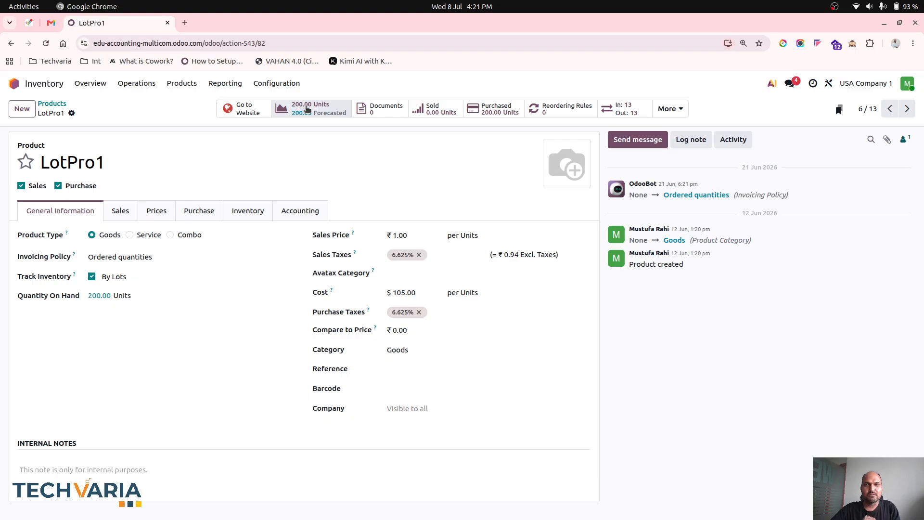
left_click(306, 108)
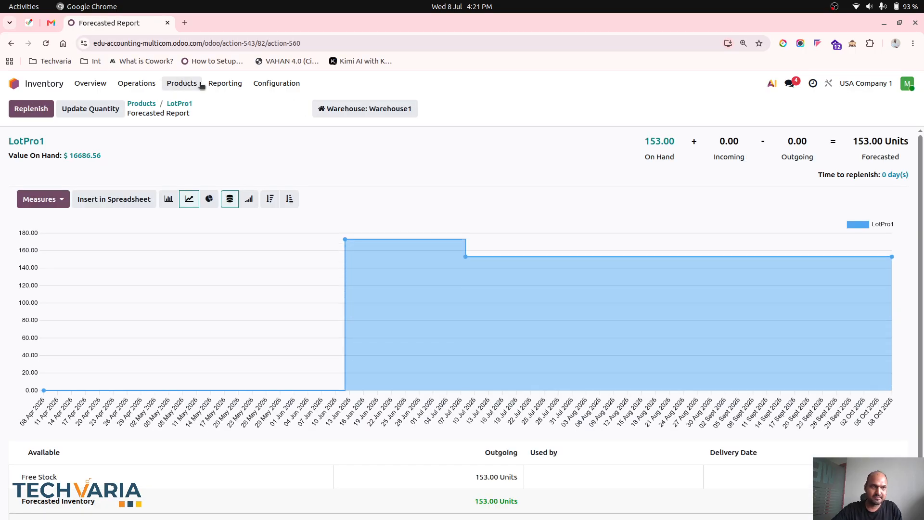
- Compare LotPro1's unit cost, value and on-hand quantity between Warehouse1 and Warehouse2 in the stock report
left_click(224, 83)
left_click(227, 103)
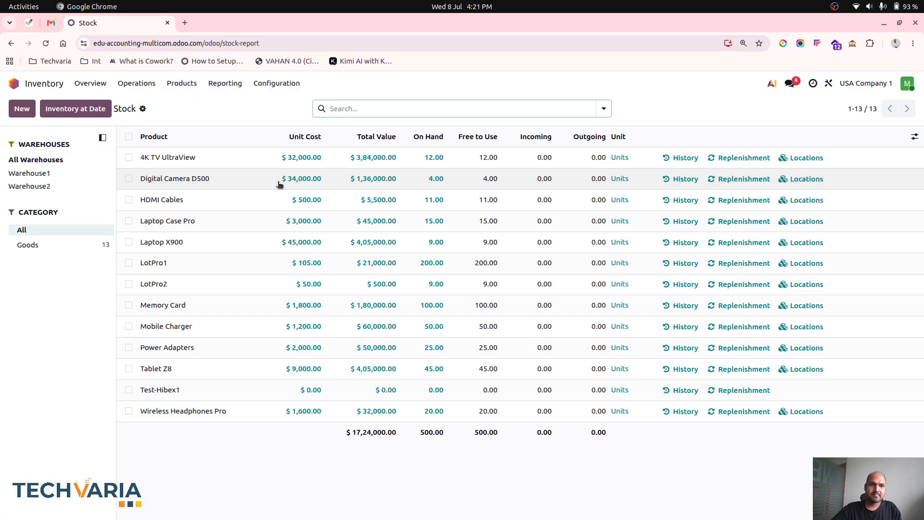
left_click(70, 170)
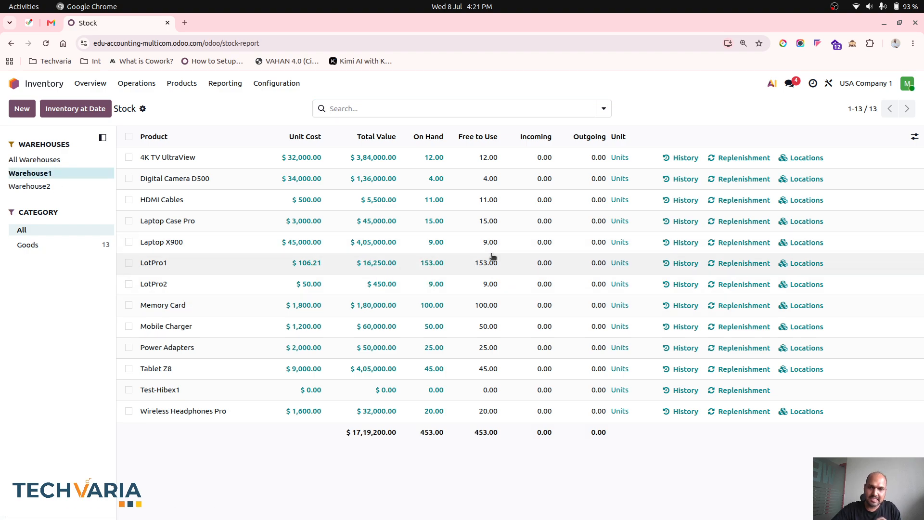
left_click(55, 186)
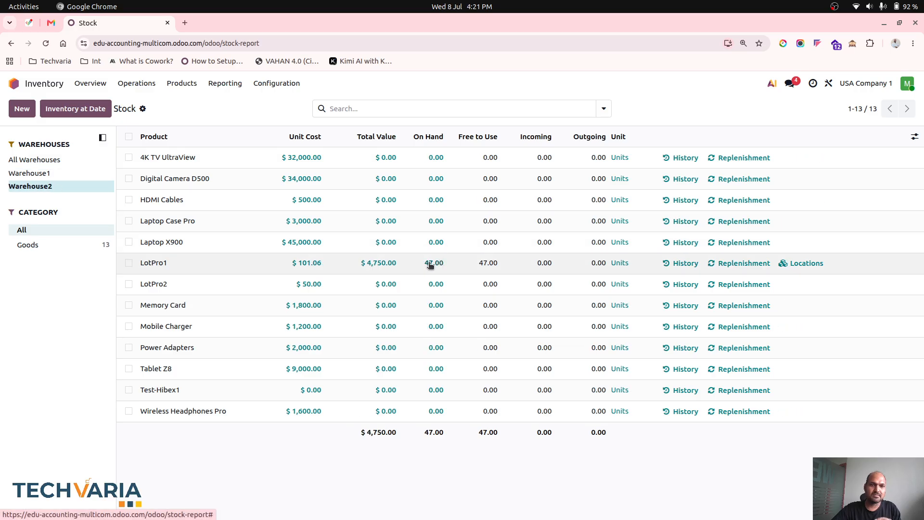
left_click(80, 173)
left_click(75, 185)
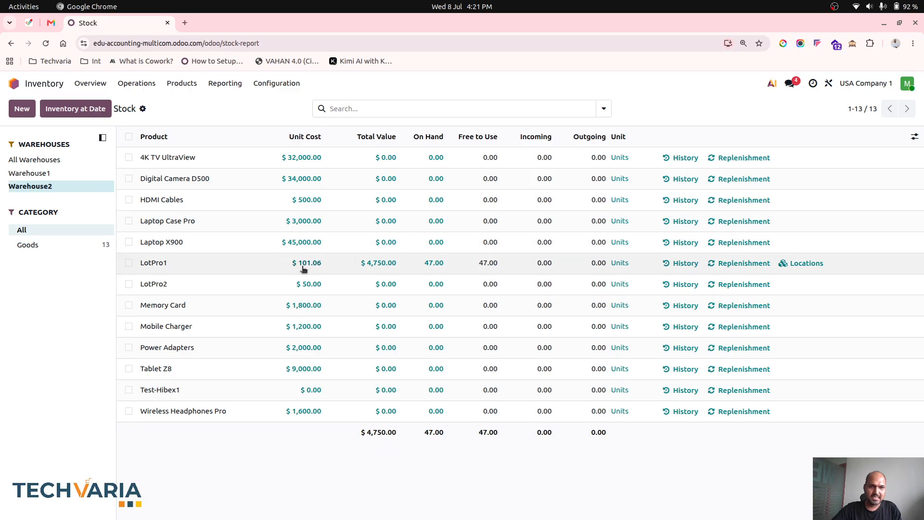
left_click(81, 171)
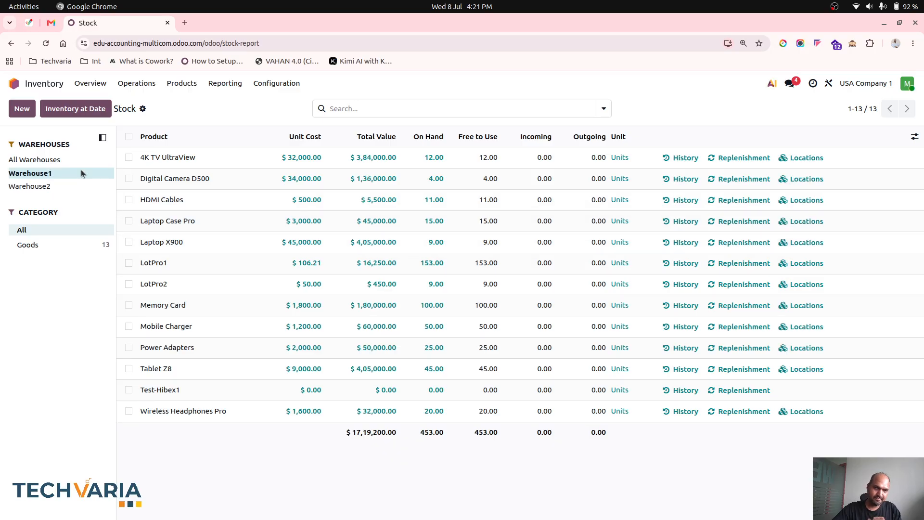
left_click(65, 187)
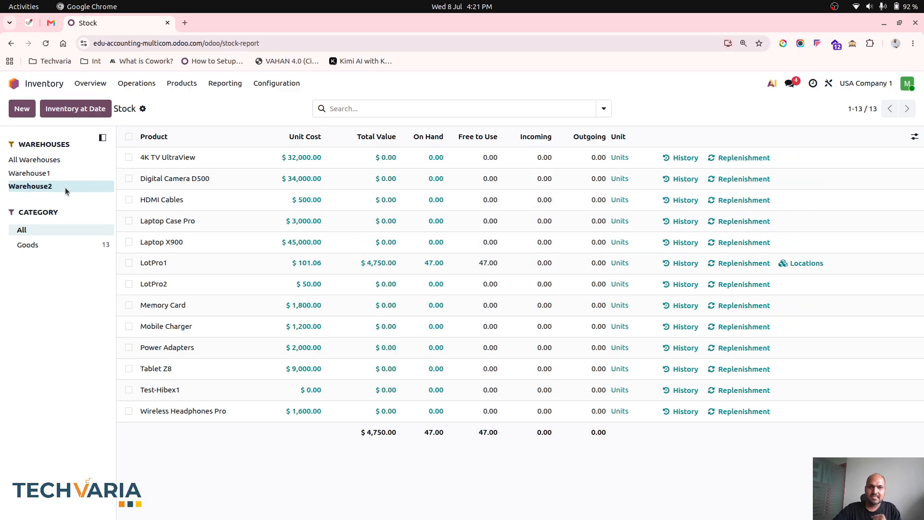
- Create a new Inter Warehouse Transfer Delivery for Warehouse1 with the source document "WH1 to WH2"
left_click(90, 83)
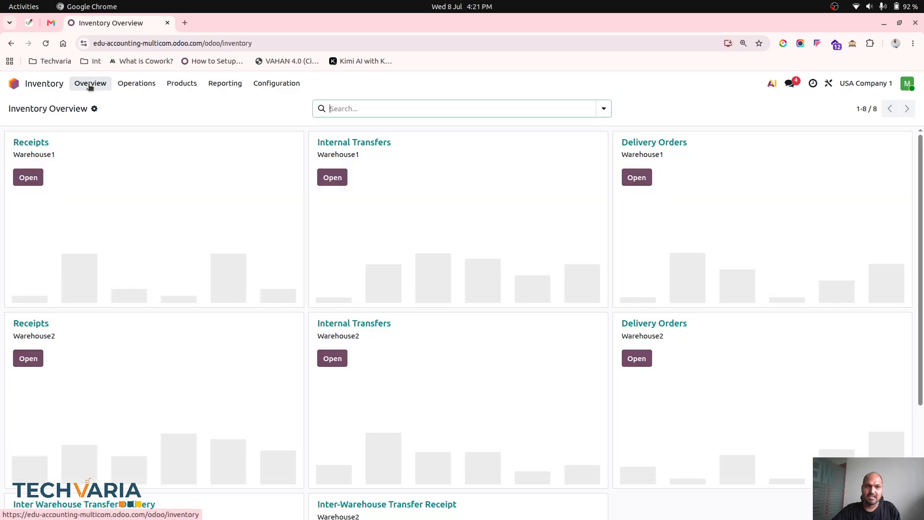
scroll(293, 346, "down", 3)
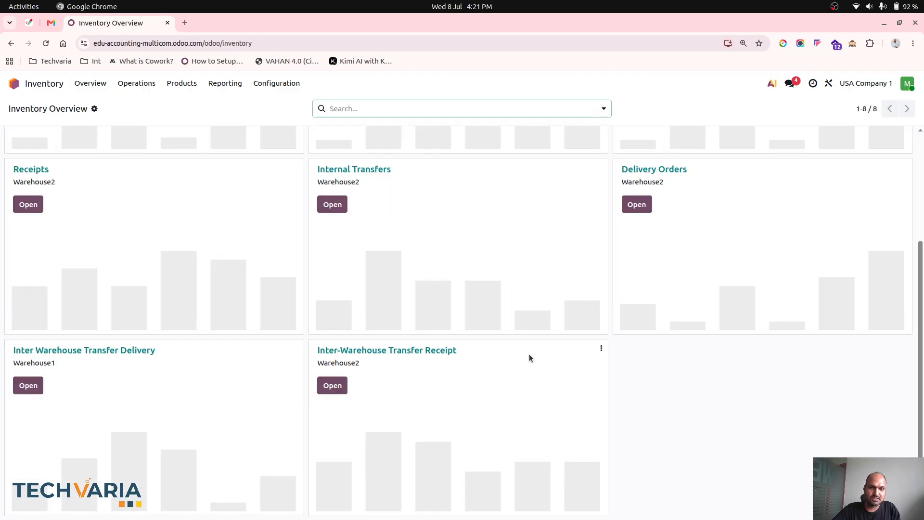
left_click(32, 385)
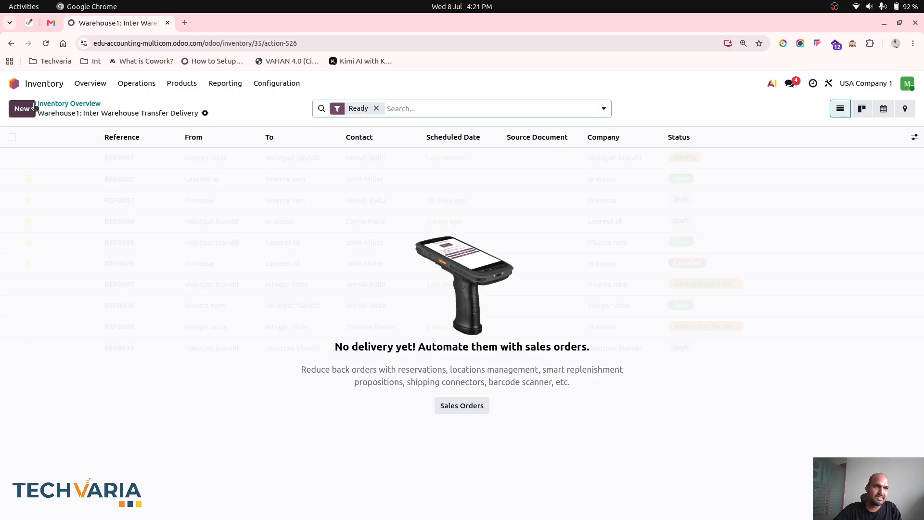
left_click(22, 108)
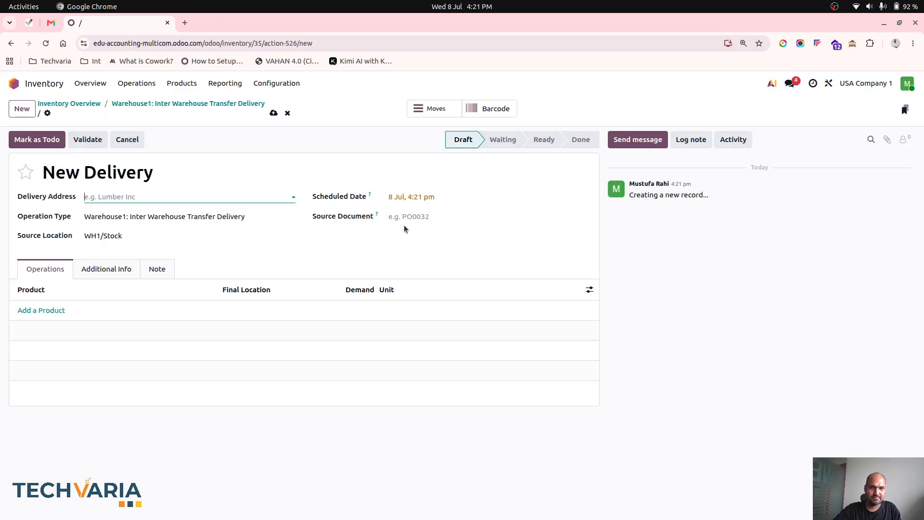
left_click(418, 218)
type("WH1")
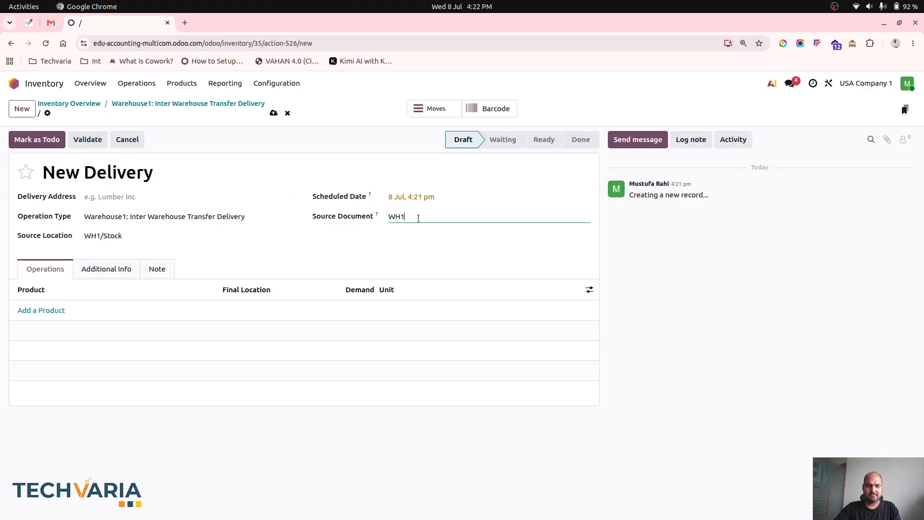
type(" to WH2")
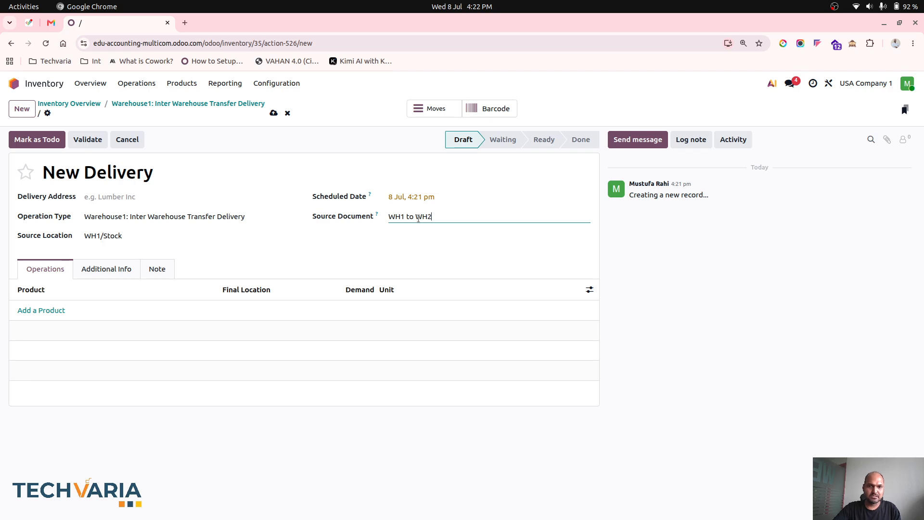
- Add LotPro1 to the delivery with a demand of 10 units and save the transfer
left_click(47, 309)
type("lot")
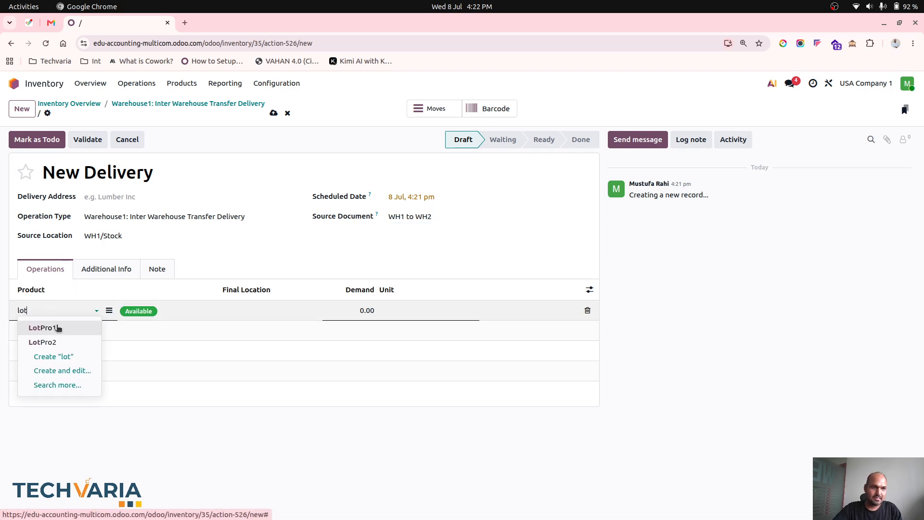
left_click(57, 328)
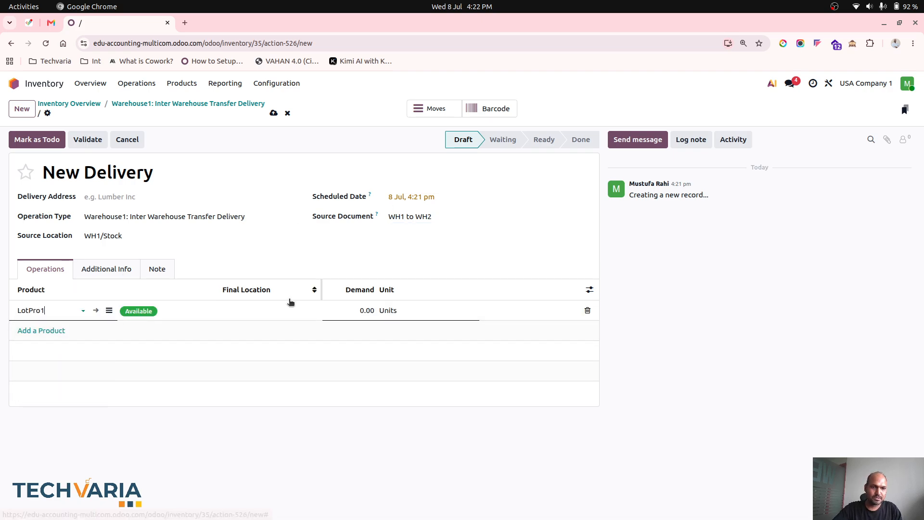
left_click(360, 310)
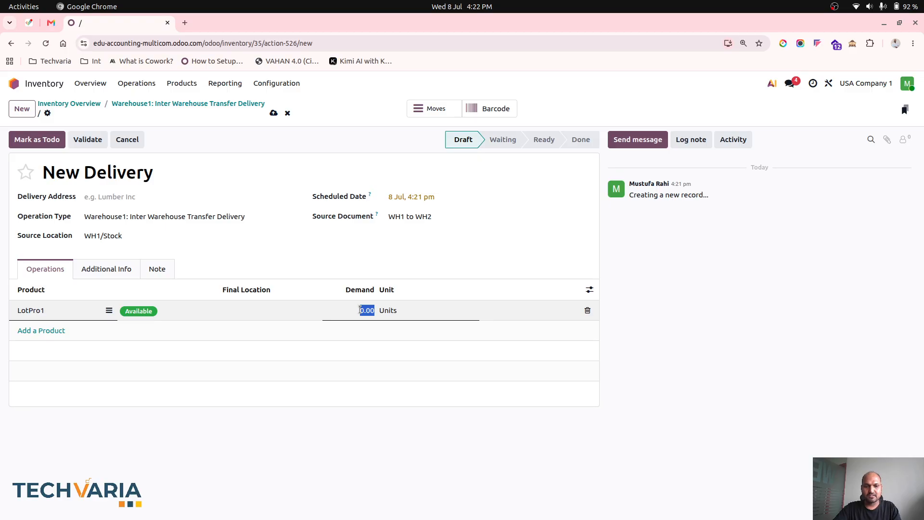
type("10")
left_click(337, 267)
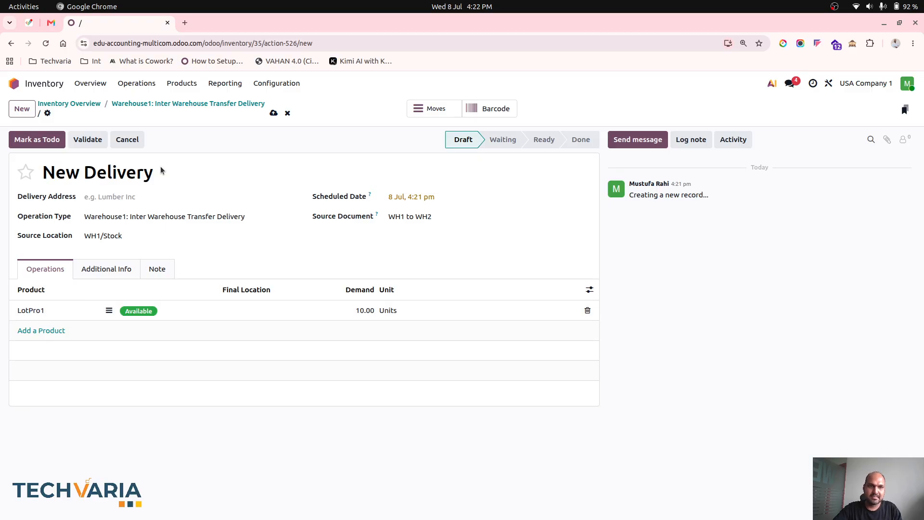
left_click(274, 113)
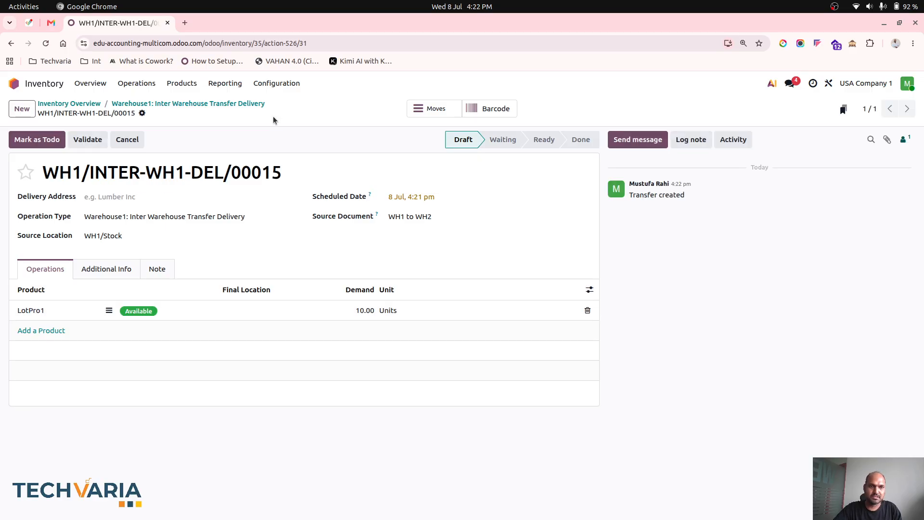
- Check LotPro1's forecasted availability from the delivery line, and mark the delivery as to do
left_click(138, 310)
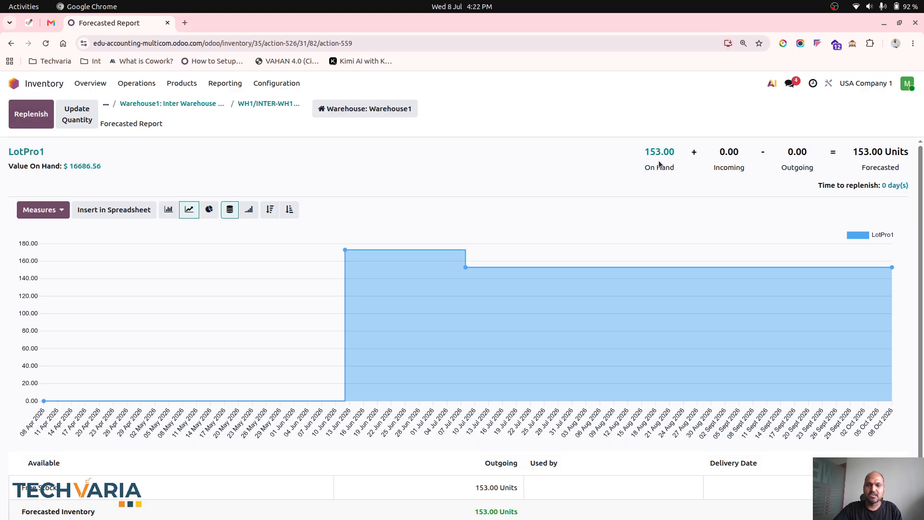
left_click(264, 110)
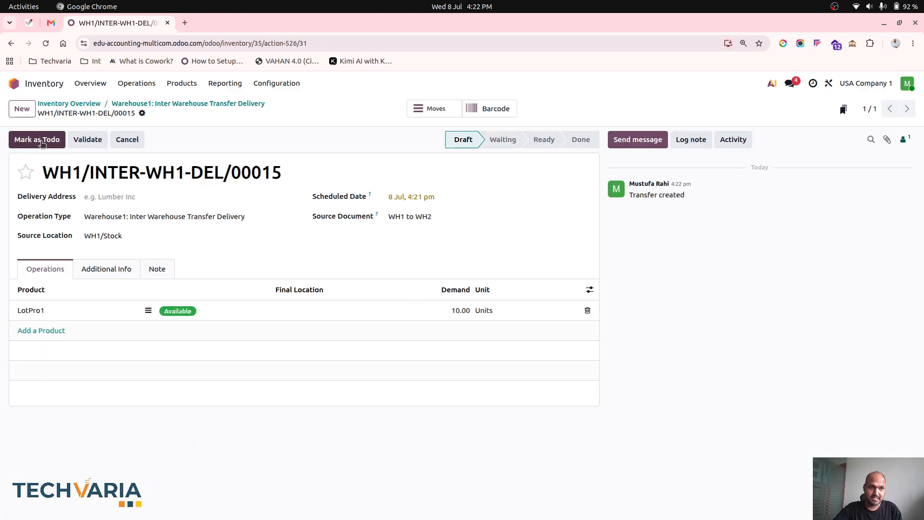
left_click(41, 142)
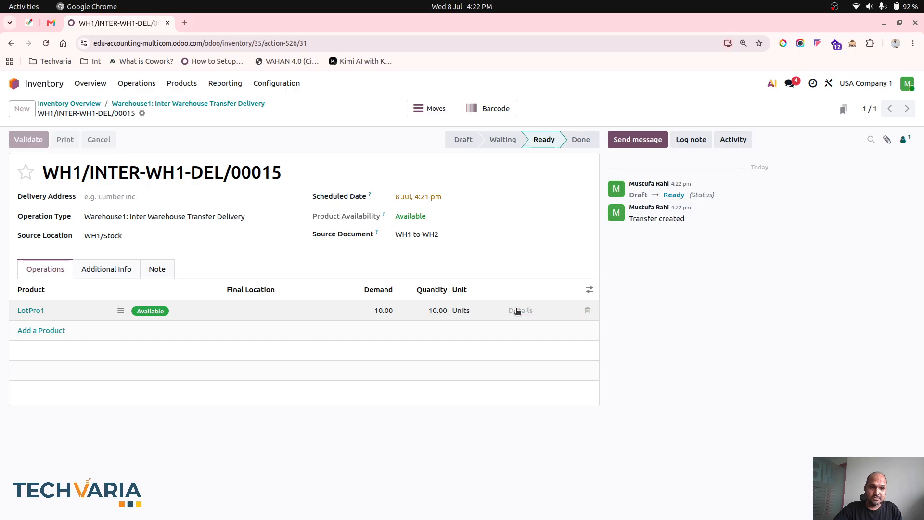
- Keep WH1/Stock - LotPro1/0000001 as the pick-from lot for the LotPro1 line and validate the delivery
left_click(518, 311)
left_click(330, 289)
left_click(336, 290)
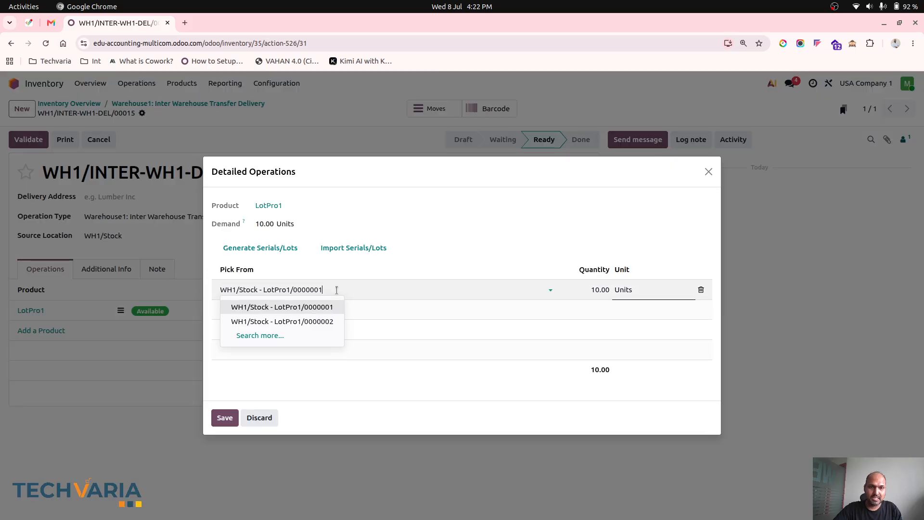
left_click(327, 289)
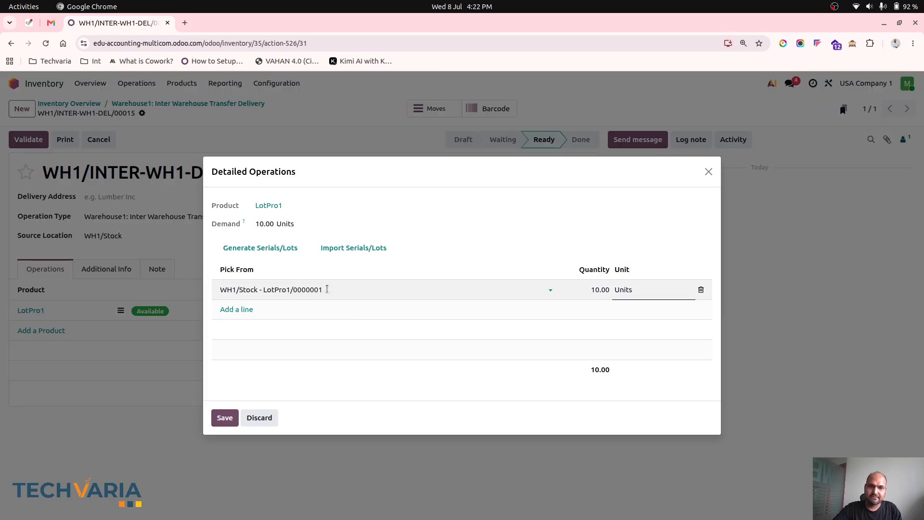
left_click(225, 418)
left_click(29, 139)
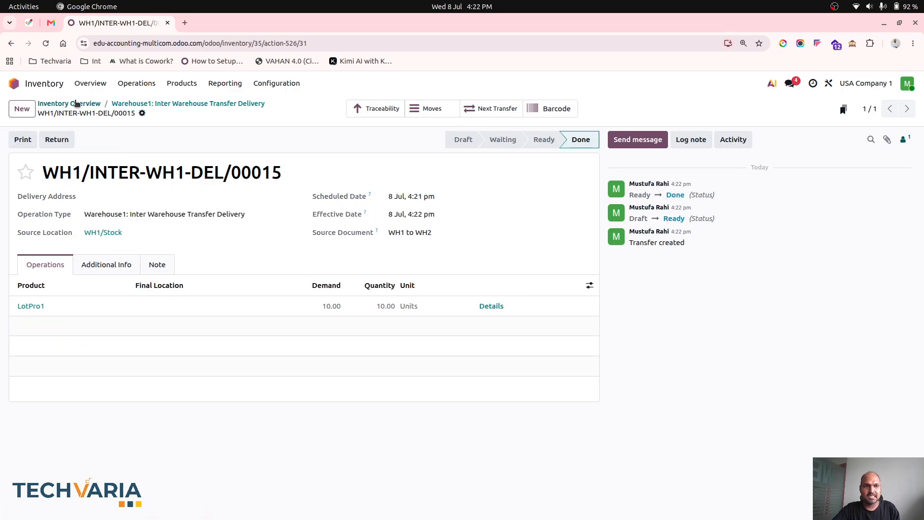
- Open the ready Inter-Warehouse Transfer Receipt for Warehouse2 and show the detailed operations of its LotPro1 line
left_click(74, 103)
left_click(351, 384)
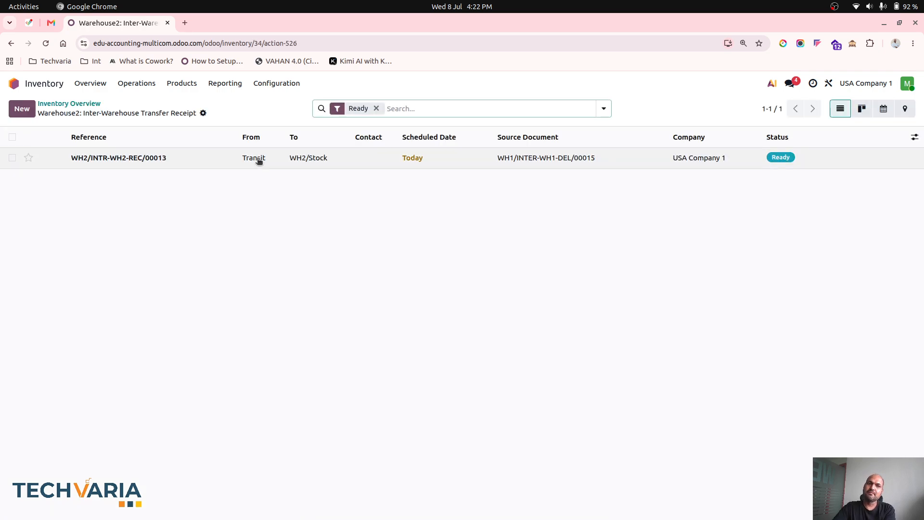
left_click(259, 160)
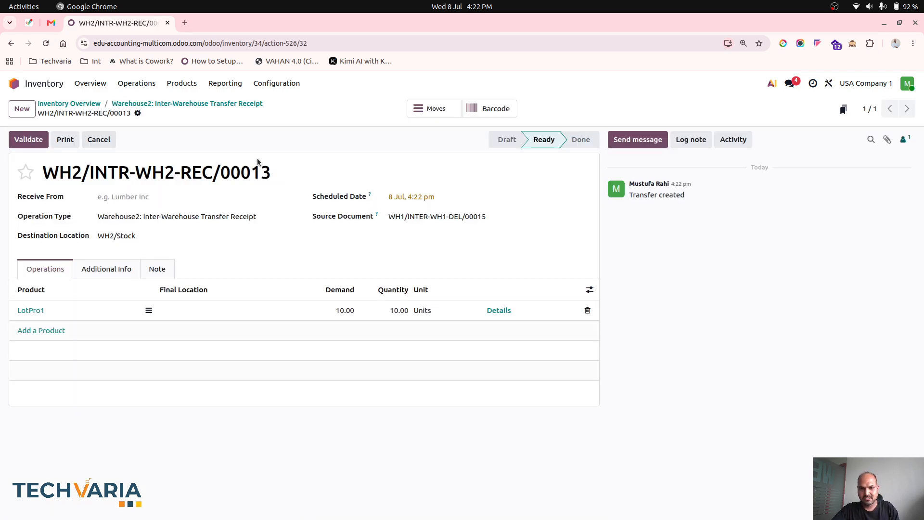
left_click(503, 311)
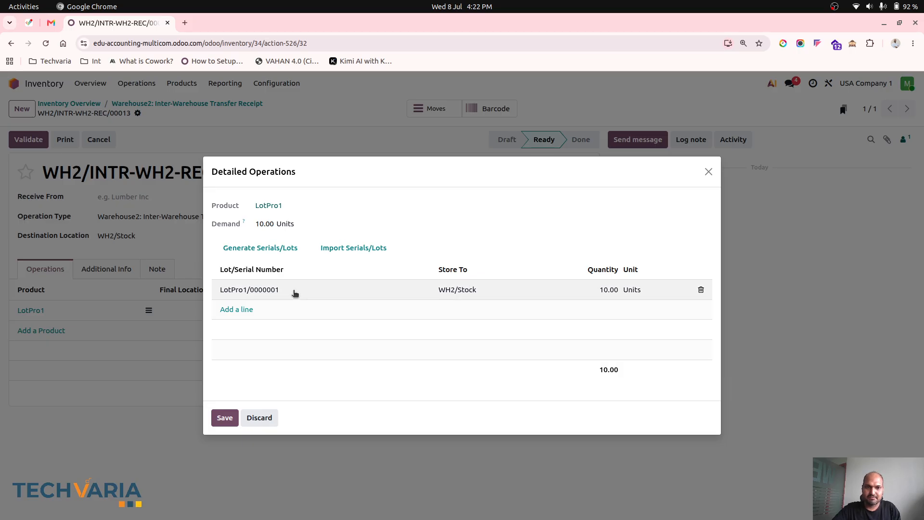
- Replace the LotPro1 line's lot on the receipt with a newly created lot LotPro1/0000001.002 and save the detailed operations
left_click(295, 293)
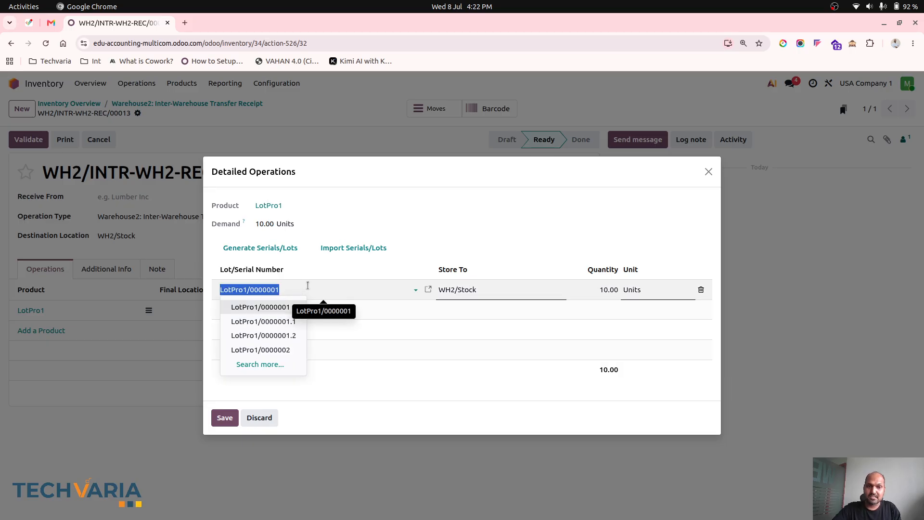
left_click(308, 285)
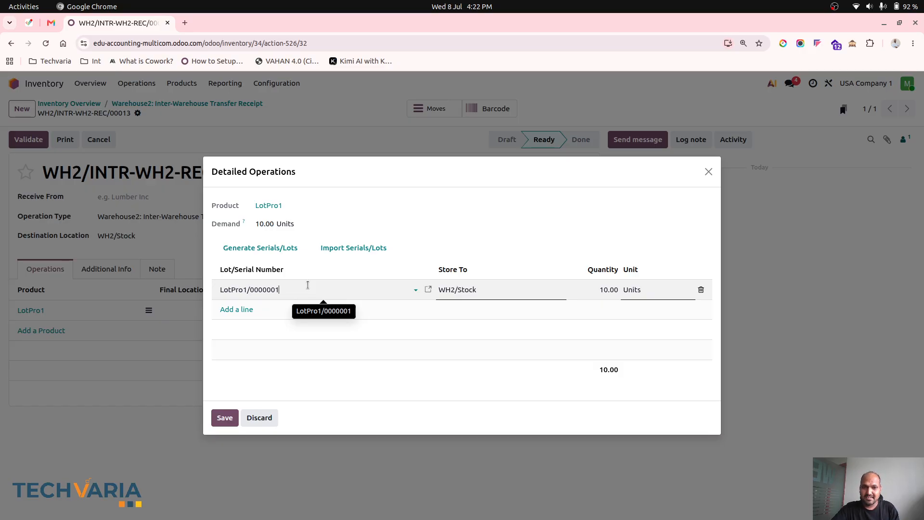
type(".")
key("BackSpace")
type(".")
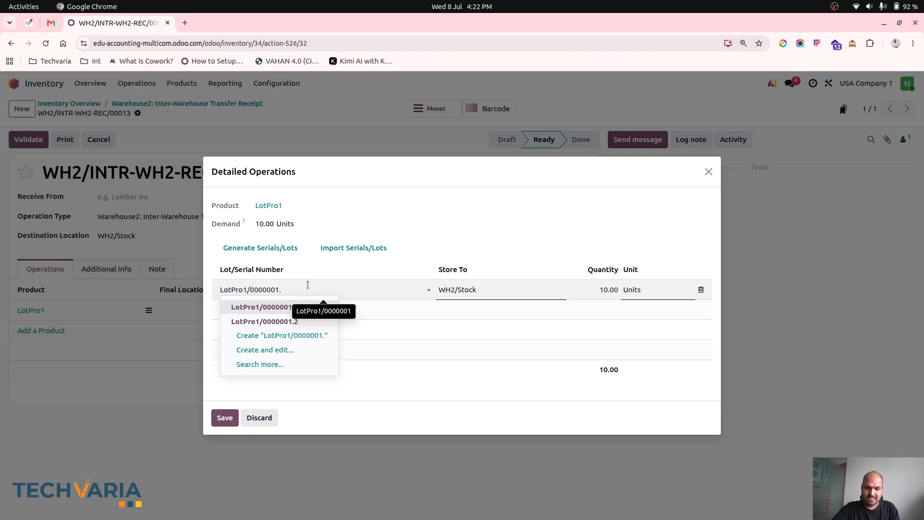
type("002")
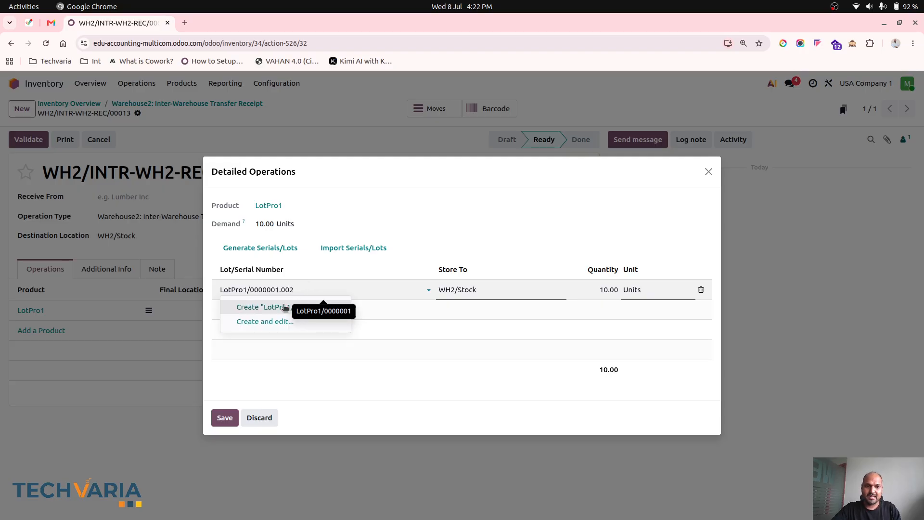
left_click(285, 307)
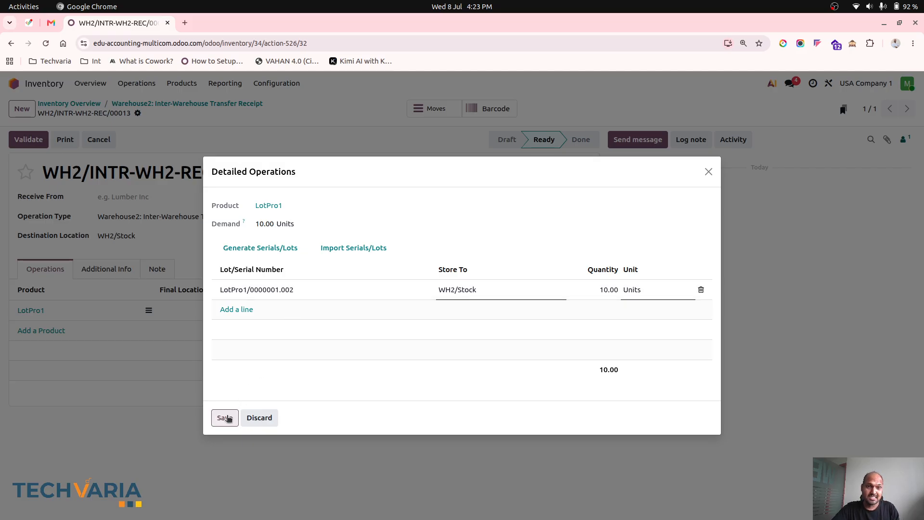
left_click(223, 417)
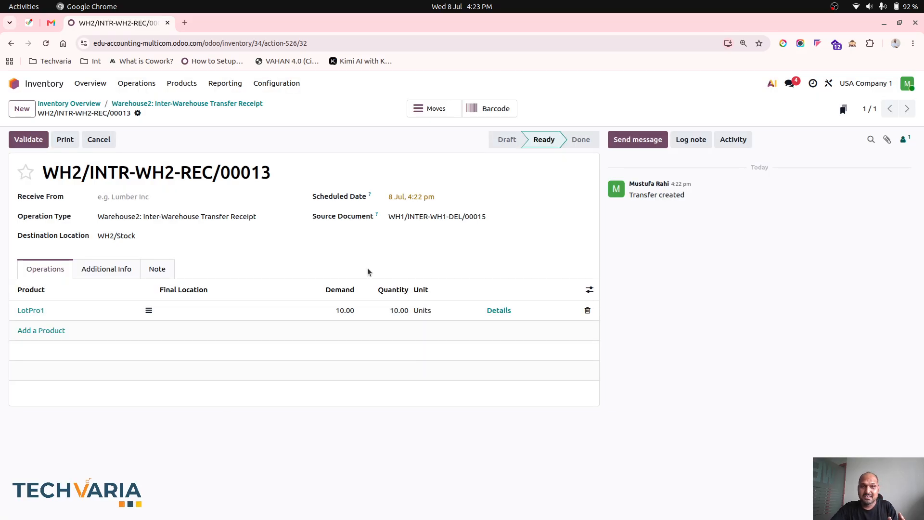
- Review the lot in the LotPro1 line's detailed operations, save it, and validate the Warehouse2 receipt
left_click(150, 310)
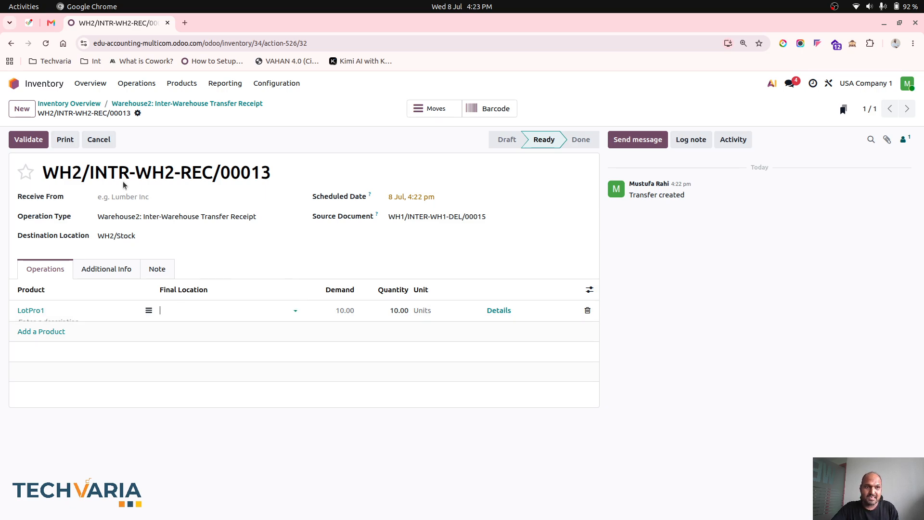
left_click(497, 311)
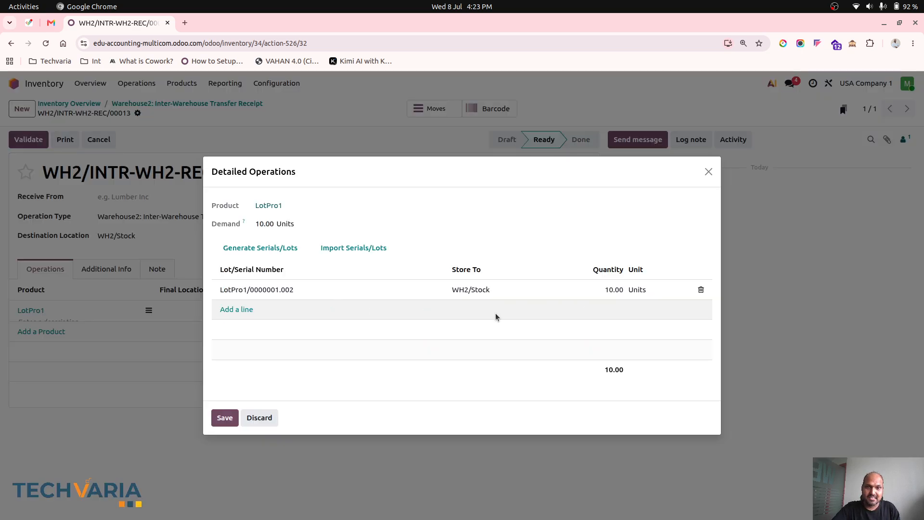
left_click(224, 417)
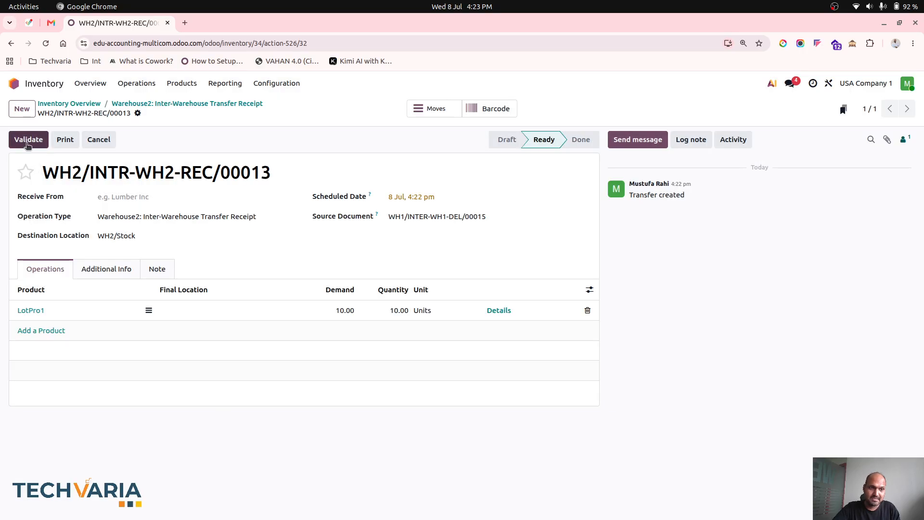
left_click(28, 139)
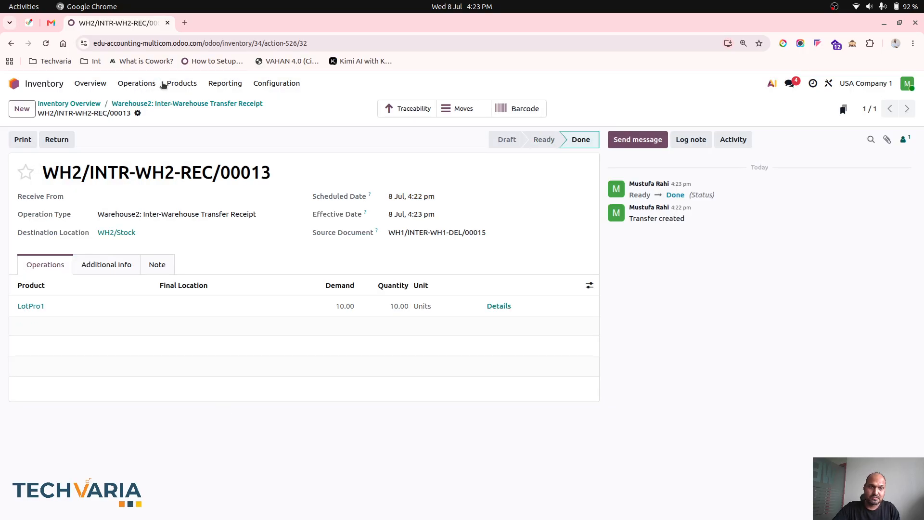
- Show the lots and serial numbers by location and expand the WH2/Stock group
left_click(176, 84)
left_click(191, 119)
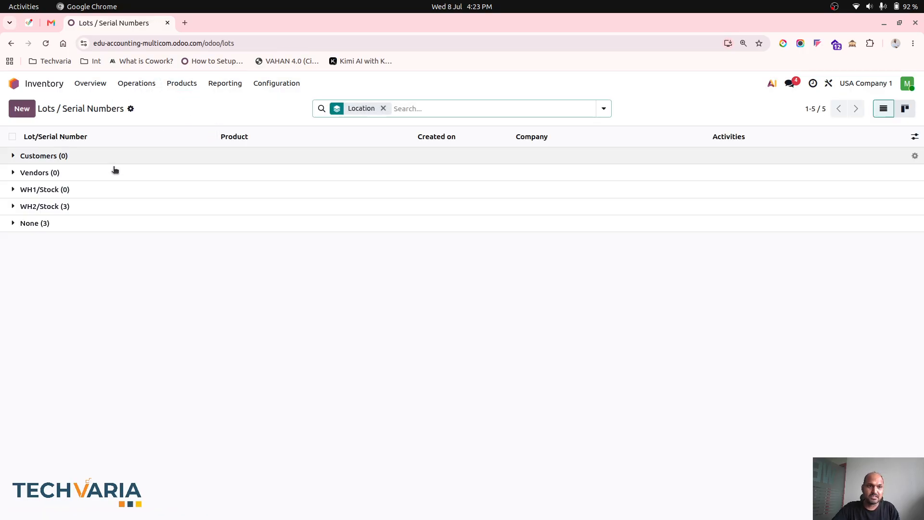
left_click(81, 208)
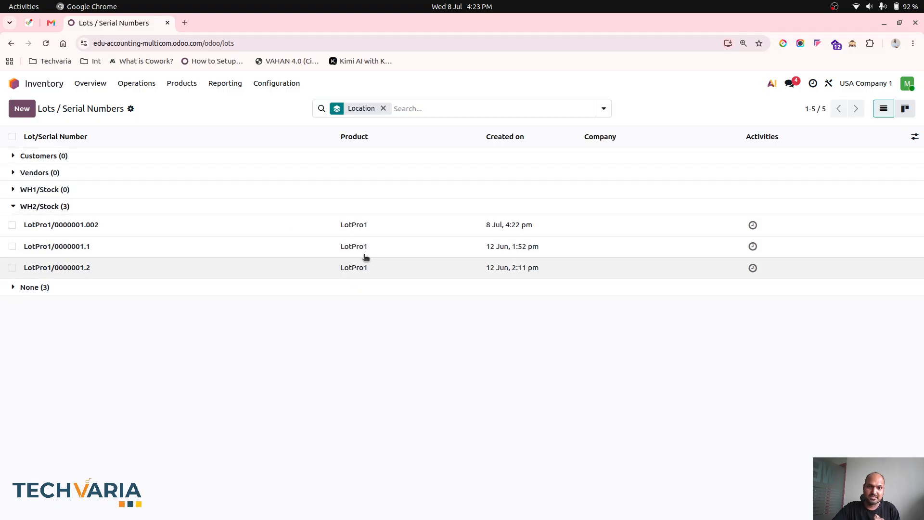
left_click(137, 85)
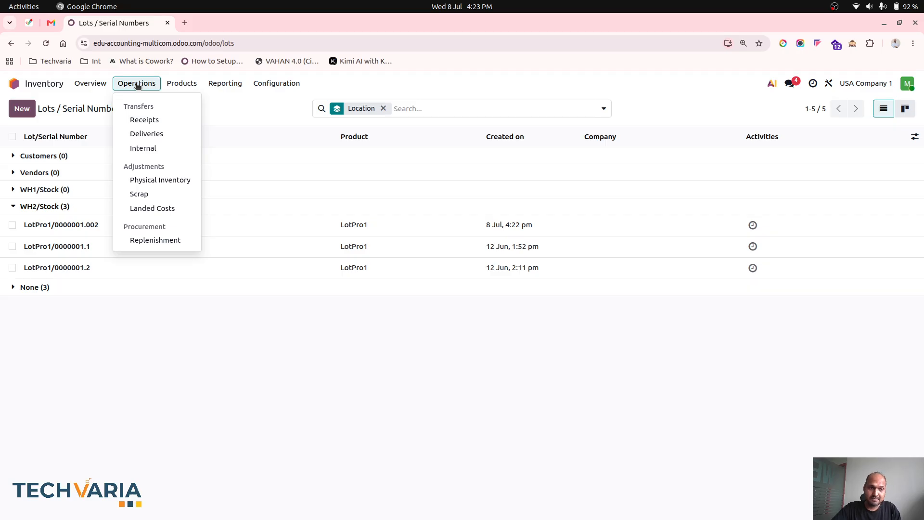
left_click(149, 208)
left_click(20, 117)
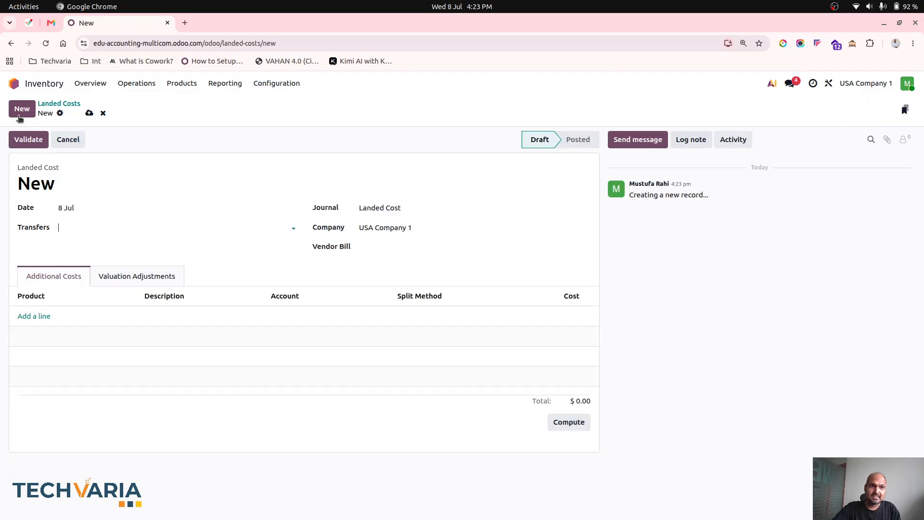
left_click(204, 227)
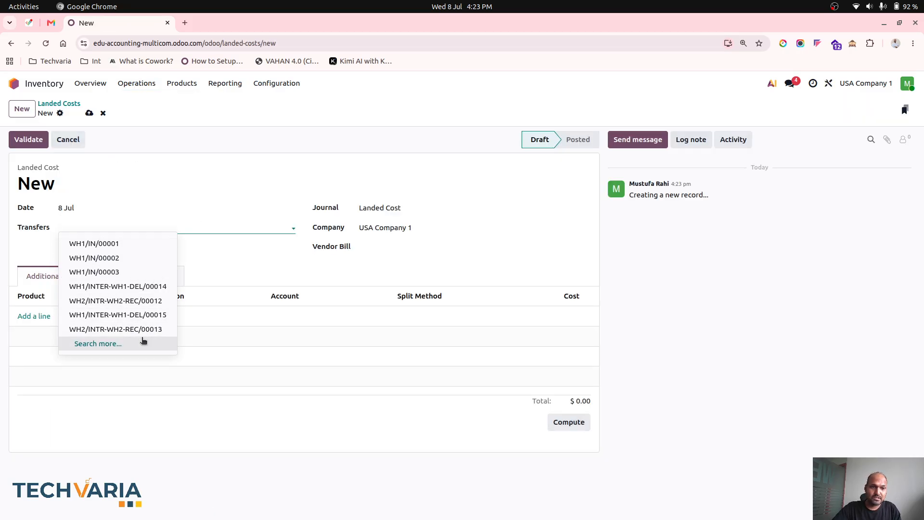
left_click(143, 342)
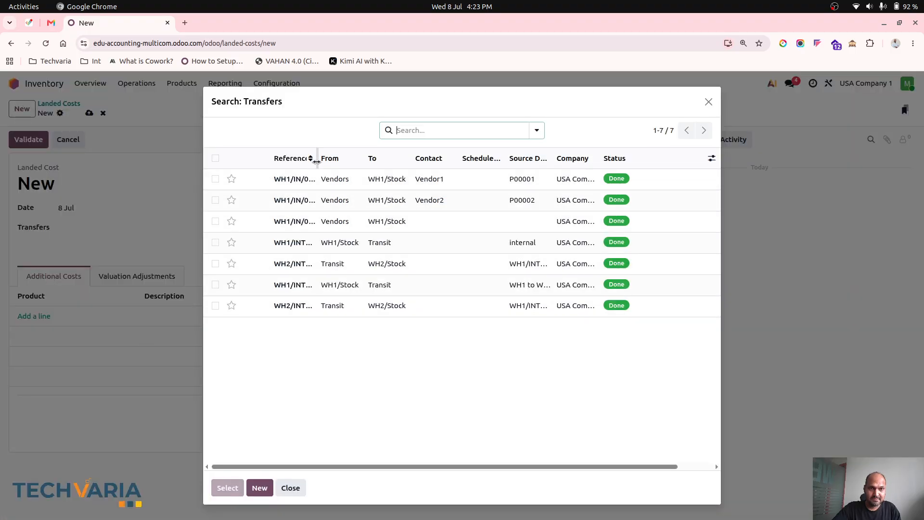
left_click_drag(317, 162, 415, 151)
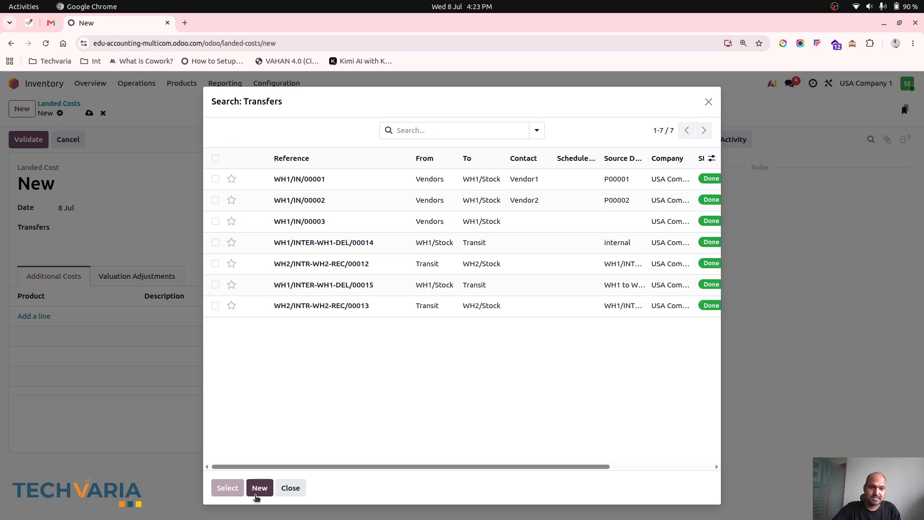
left_click(289, 488)
- Open receipt WH2/INTR-WH2-REC/00013 from the unfiltered Warehouse2 inter-warehouse receipts and check the lot in its LotPro1 details
left_click(91, 83)
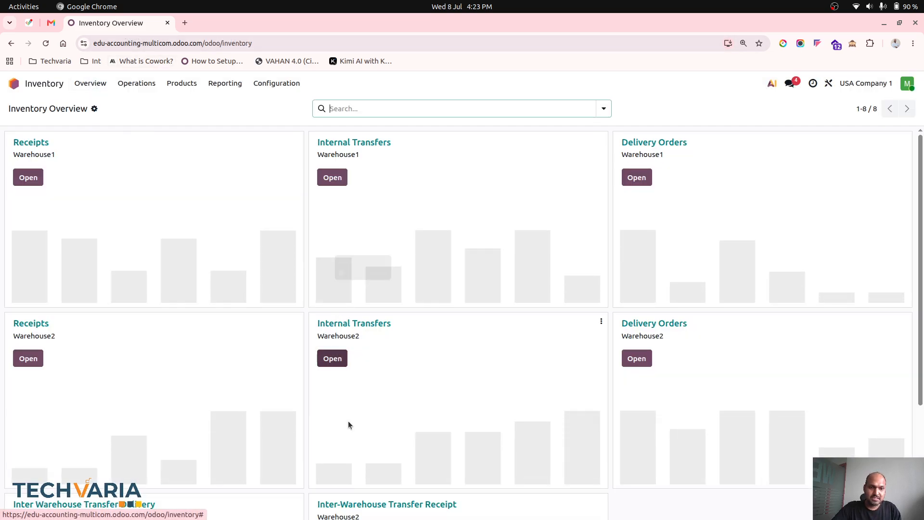
scroll(351, 436, "down", 3)
left_click(332, 386)
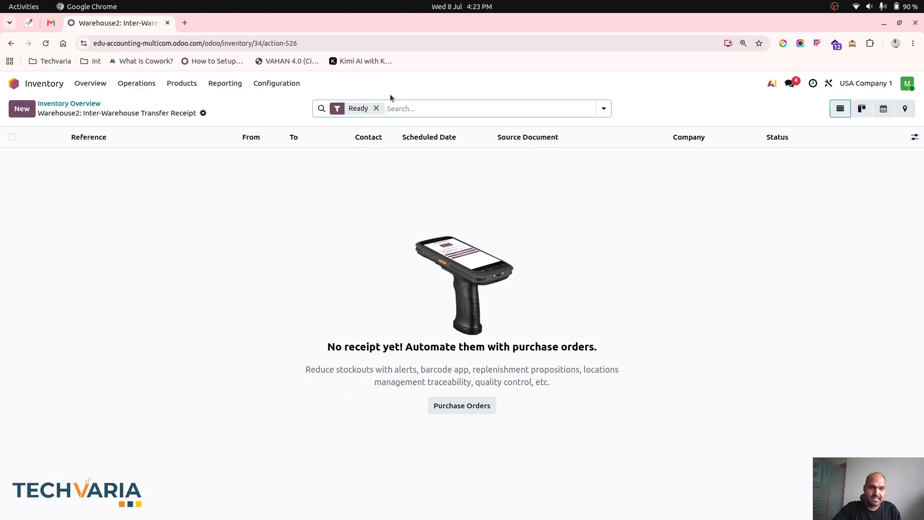
left_click(376, 109)
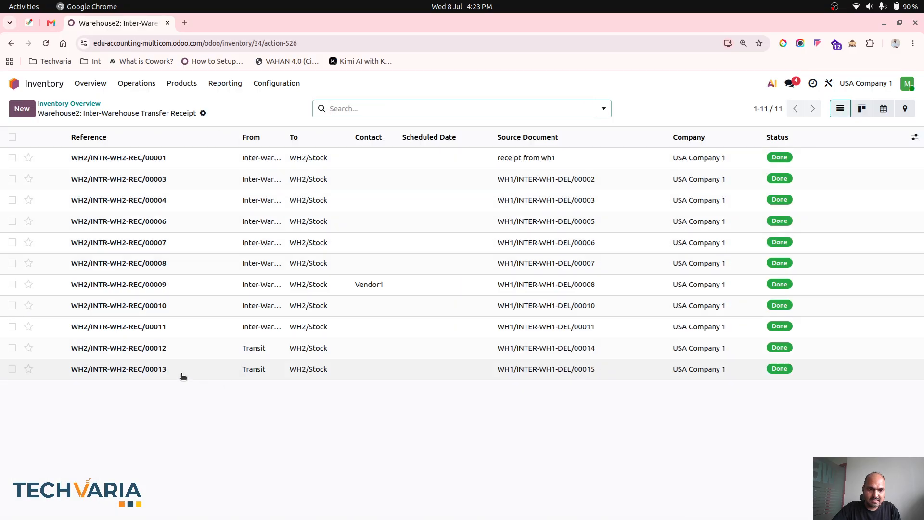
left_click(148, 374)
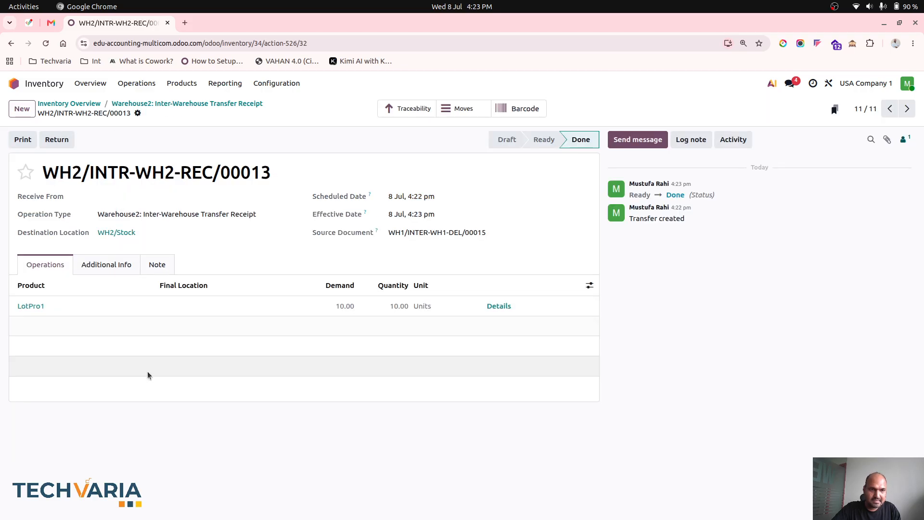
left_click(496, 307)
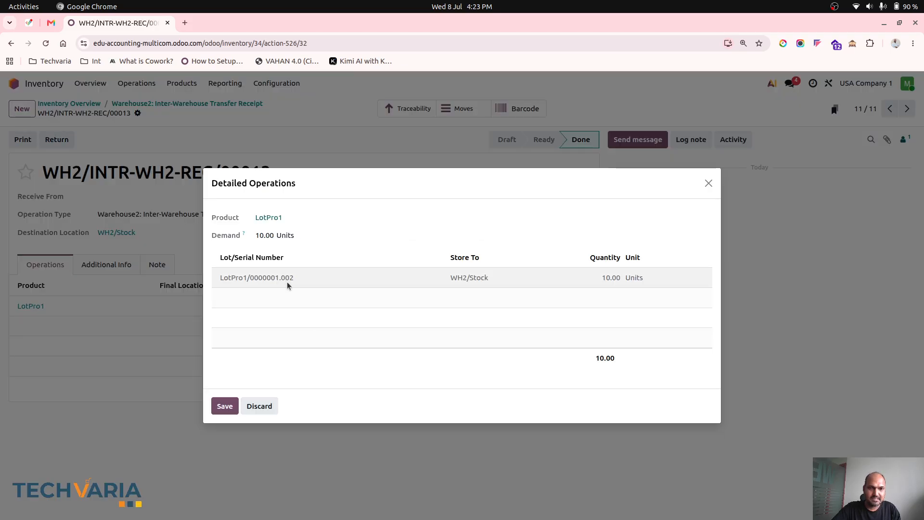
left_click(261, 405)
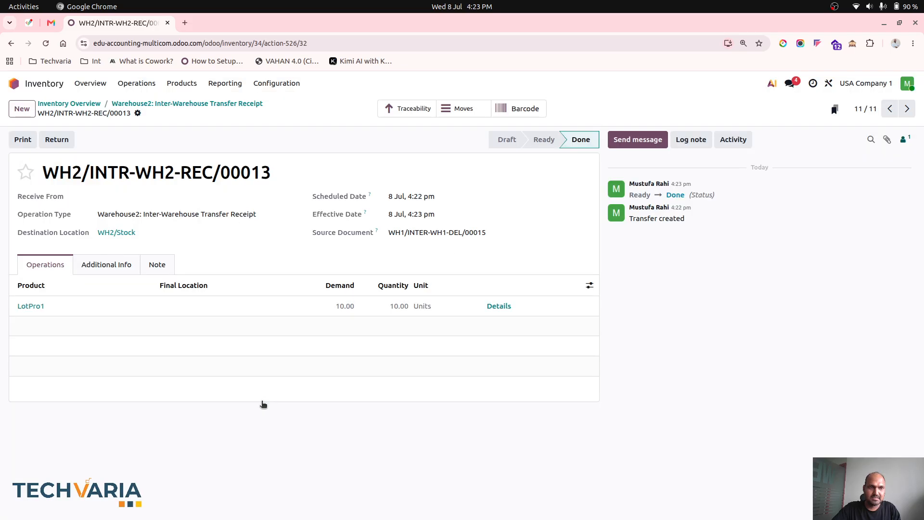
- In a duplicate browser tab, create a new landed cost record and set its transfer to WH2/INTR-WH2-REC/00013
right_click(149, 22)
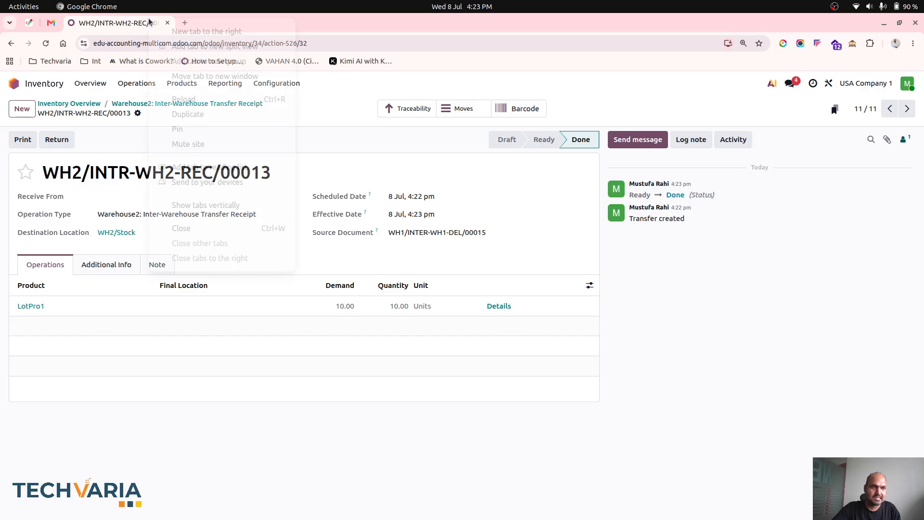
left_click(221, 116)
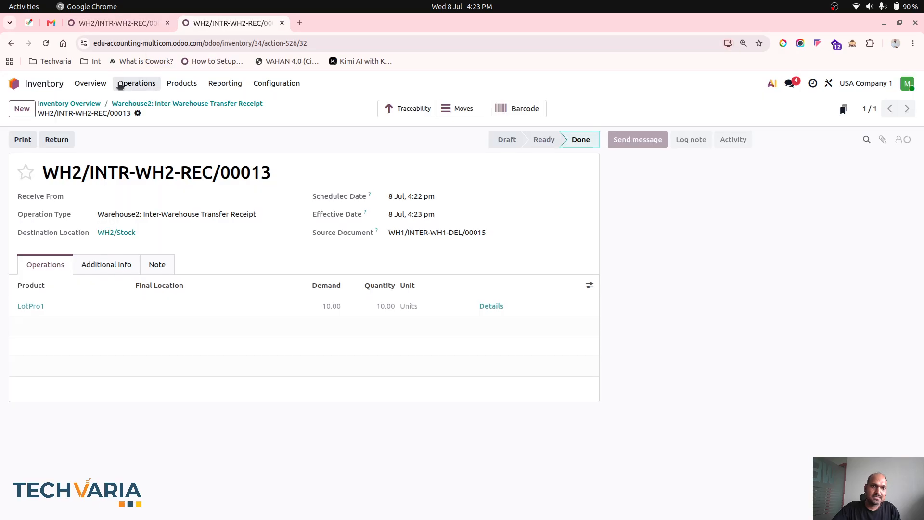
left_click(120, 84)
left_click(159, 206)
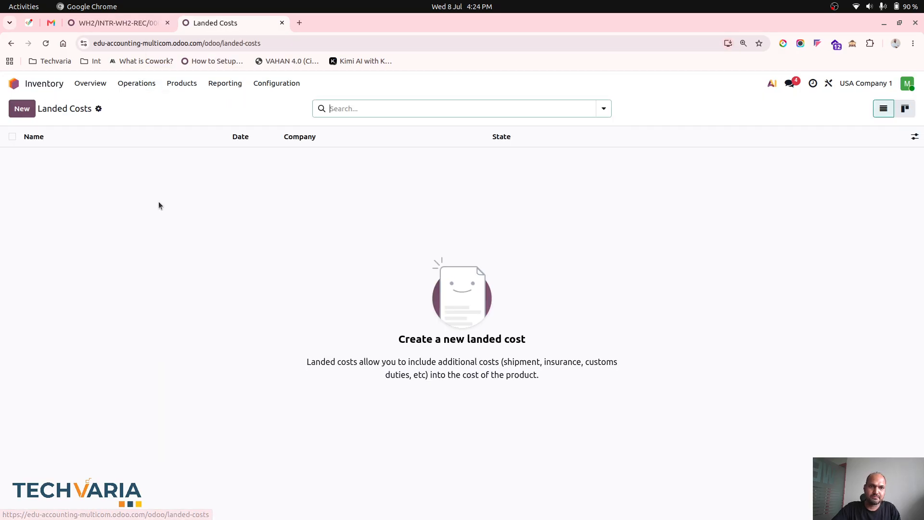
left_click(28, 113)
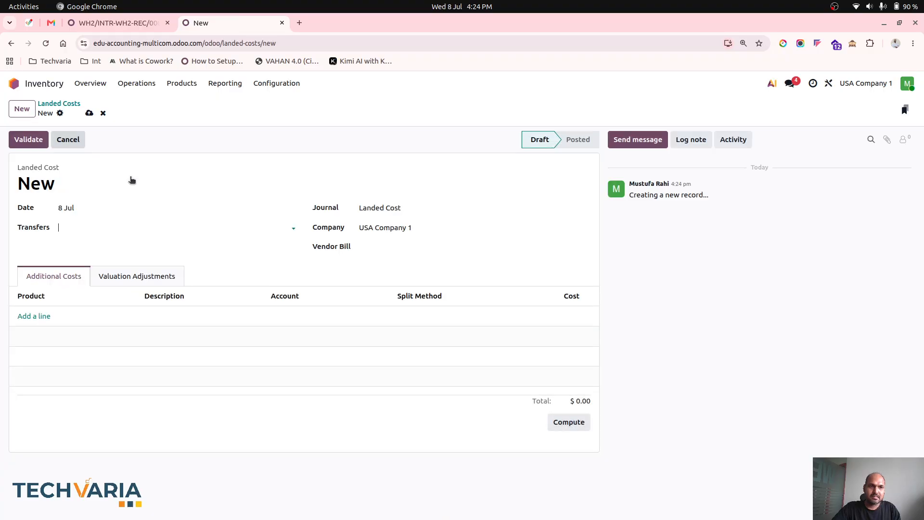
left_click(169, 230)
type("001")
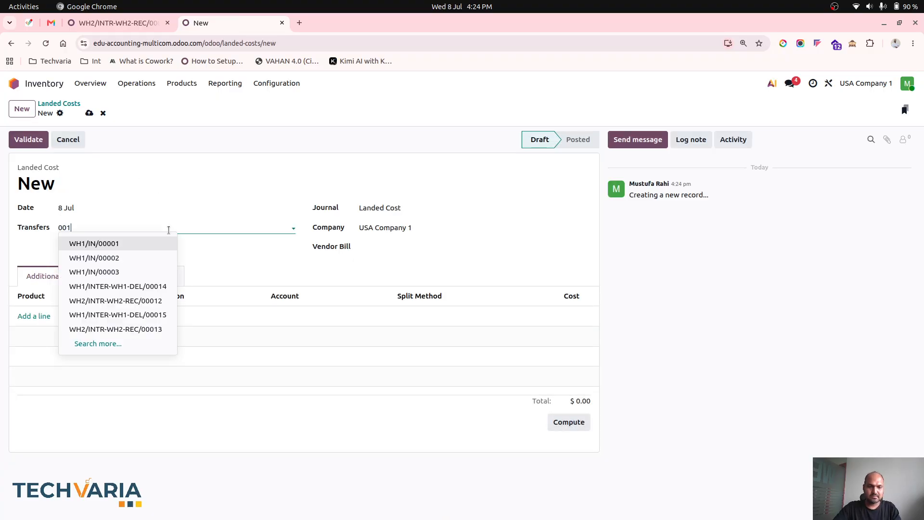
type("3")
left_click(151, 239)
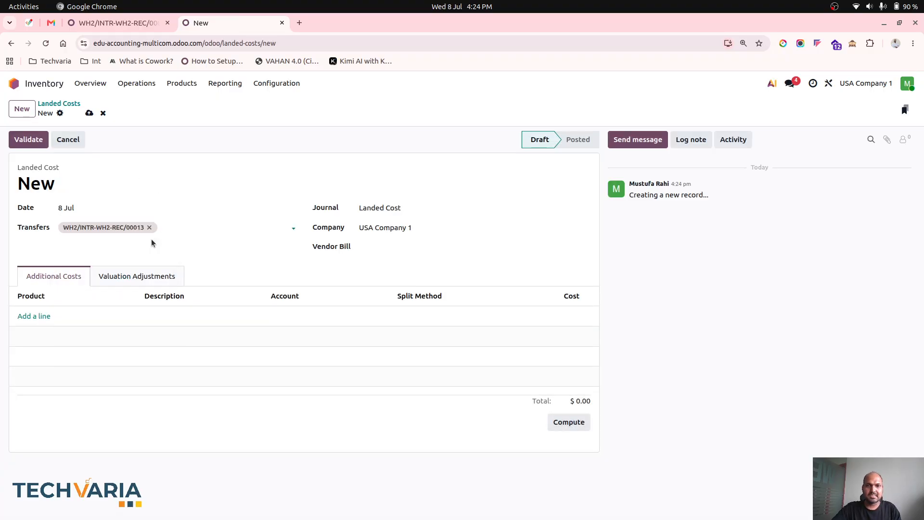
left_click(40, 316)
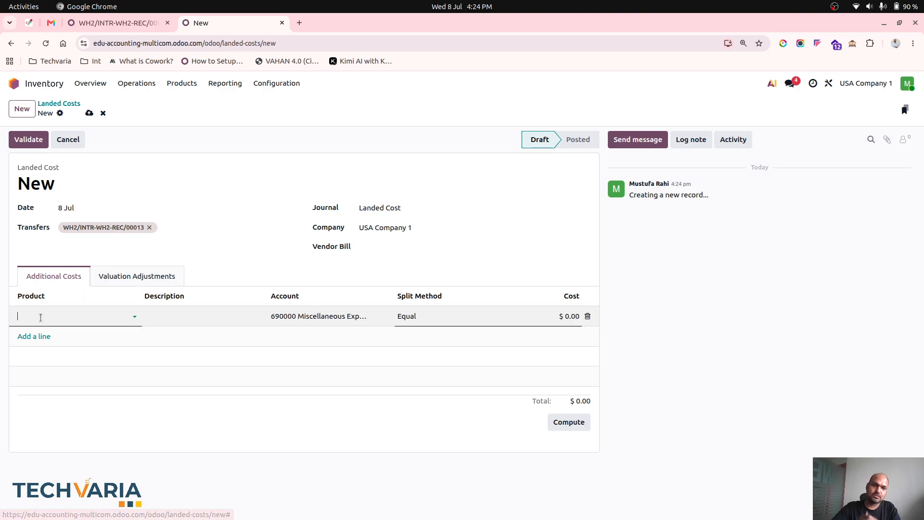
left_click(319, 316)
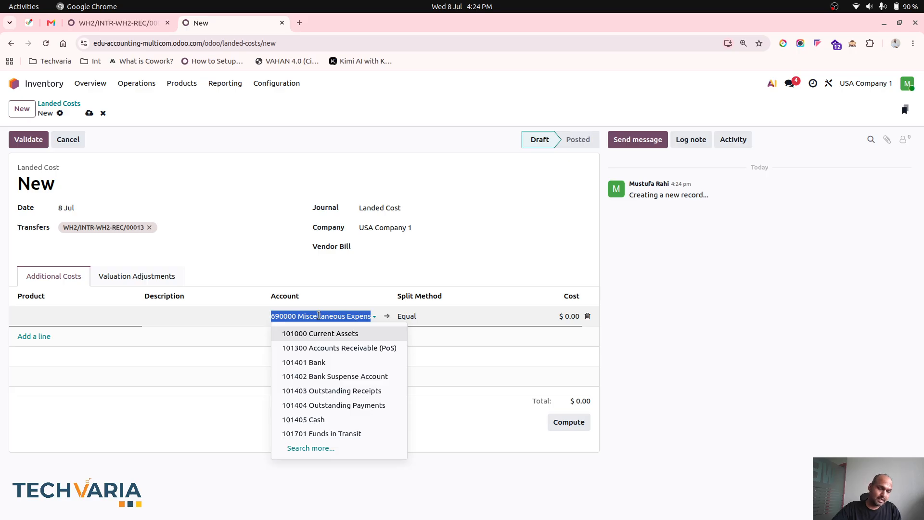
type("lan")
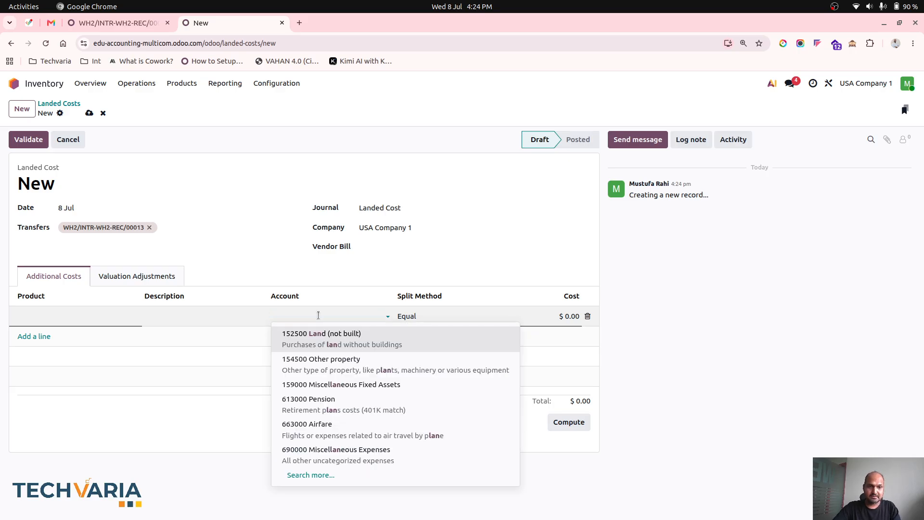
type("ex")
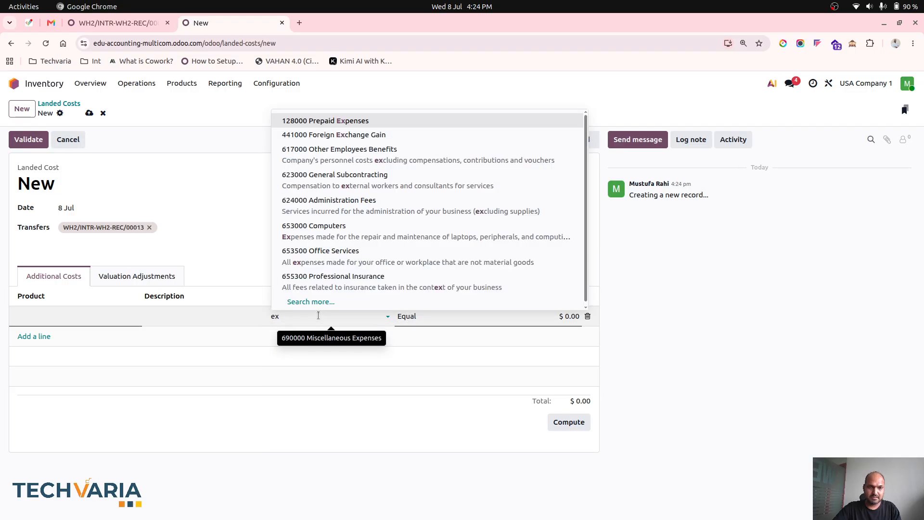
type("p")
type("cos")
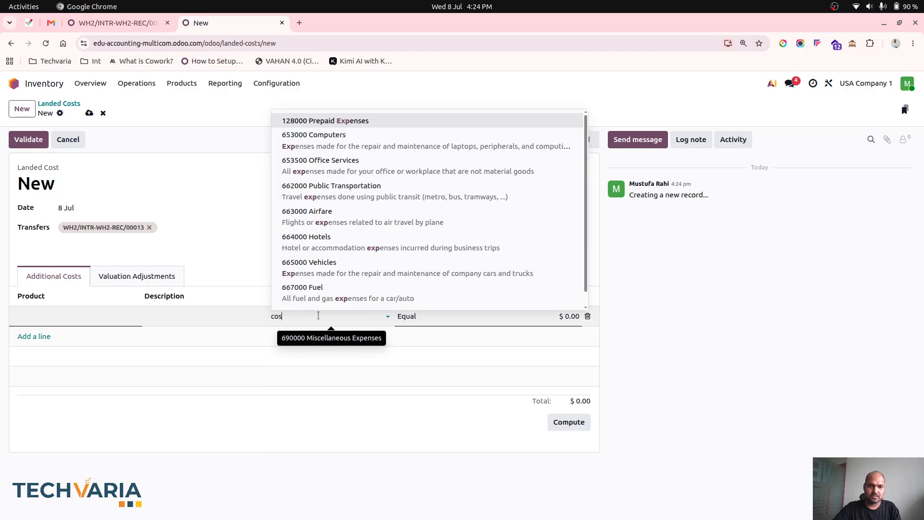
type("t")
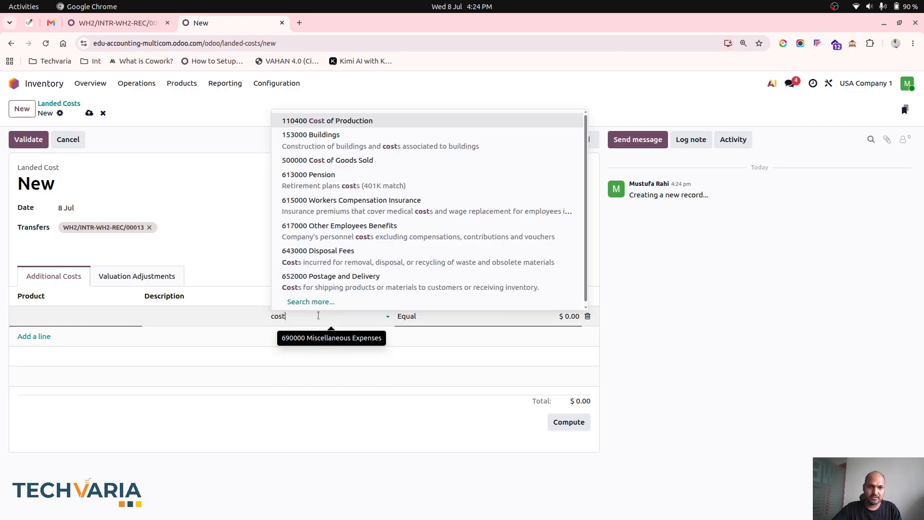
left_click(355, 160)
left_click(85, 318)
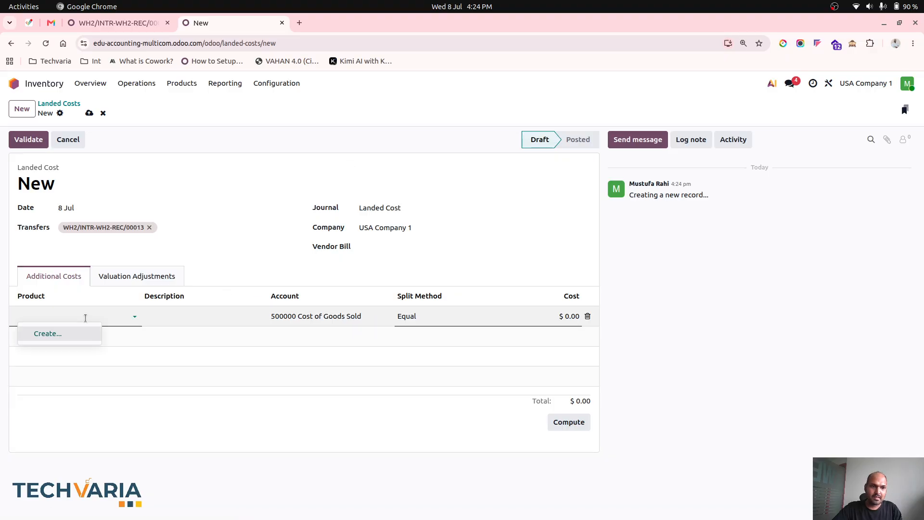
left_click(89, 113)
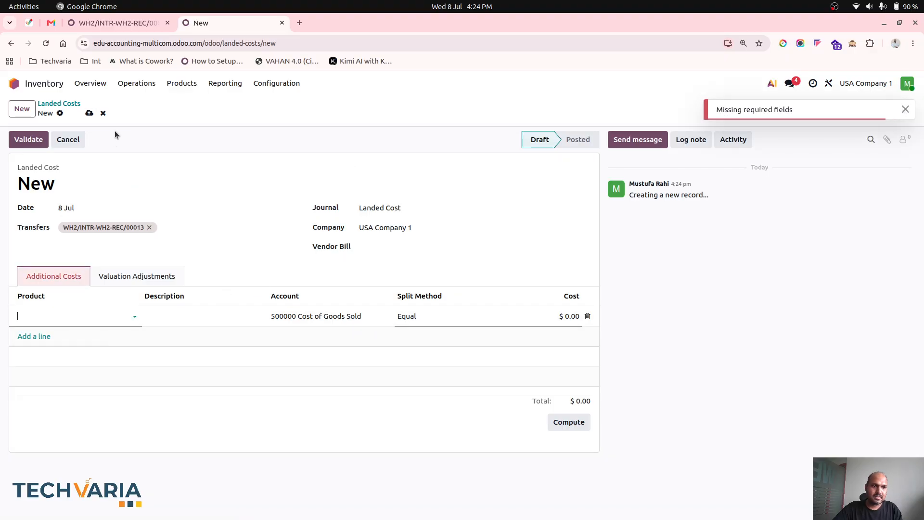
left_click(169, 87)
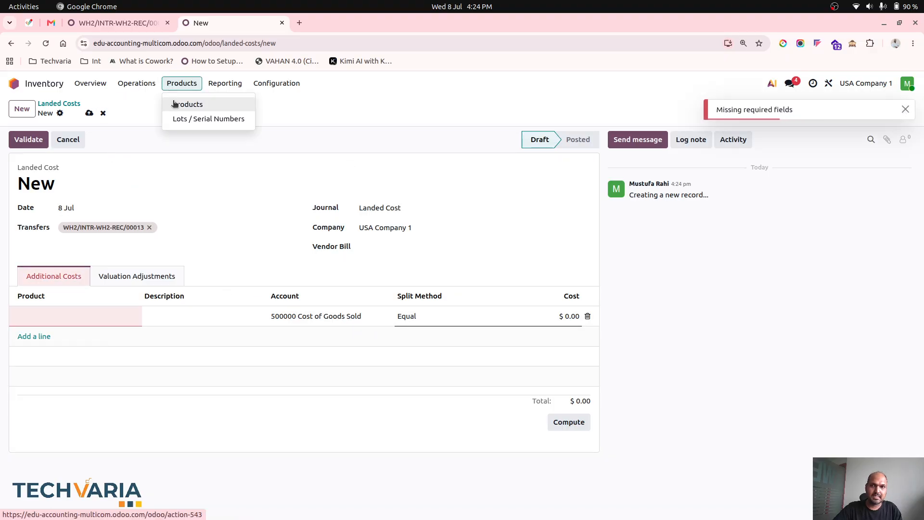
left_click(173, 103)
left_click(103, 113)
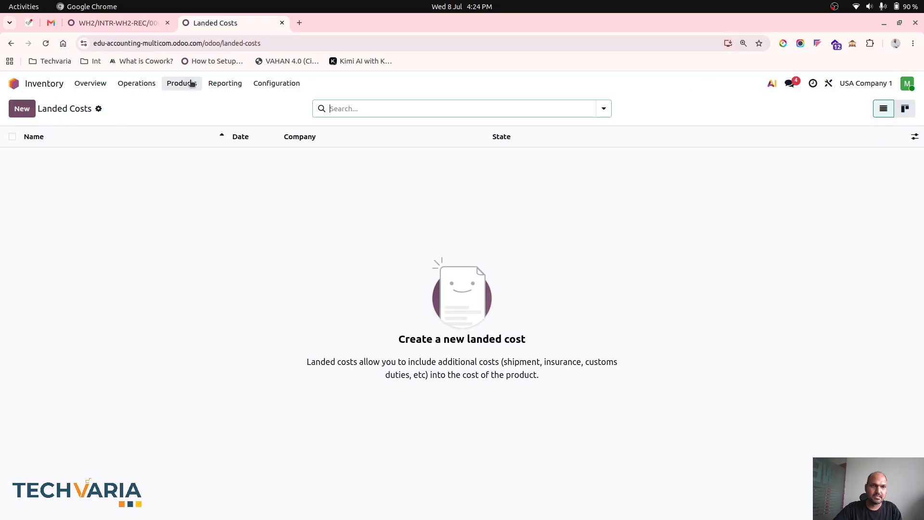
- Open the product list and create a new product named Freight Charges
left_click(183, 83)
left_click(184, 103)
key("BackSpace")
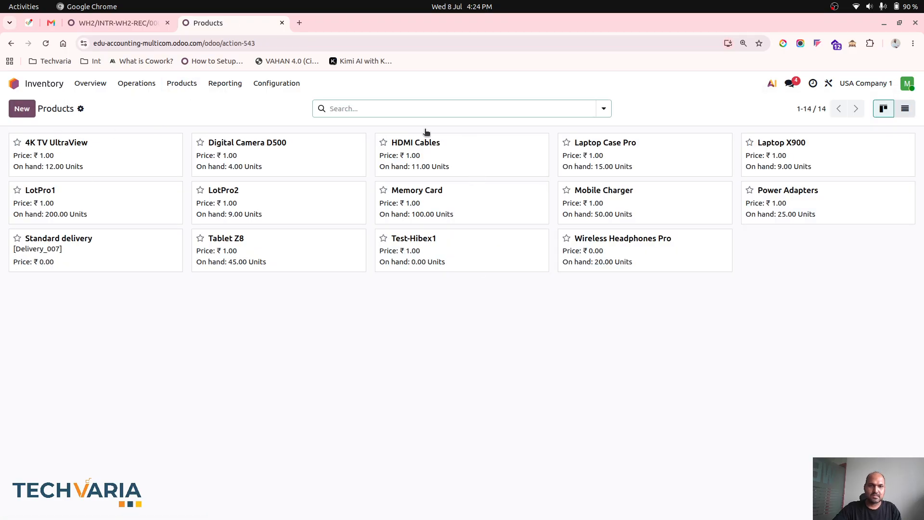
left_click(604, 108)
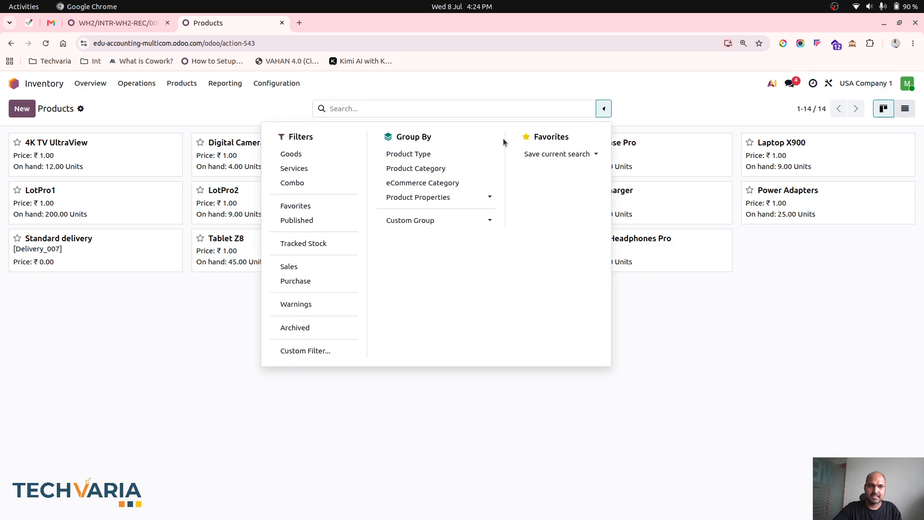
left_click(328, 169)
left_click(327, 169)
left_click(22, 109)
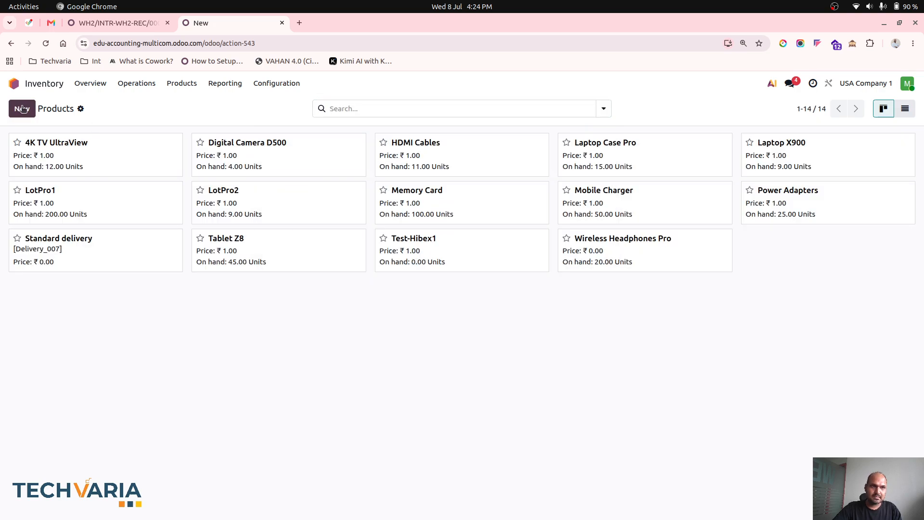
type("F")
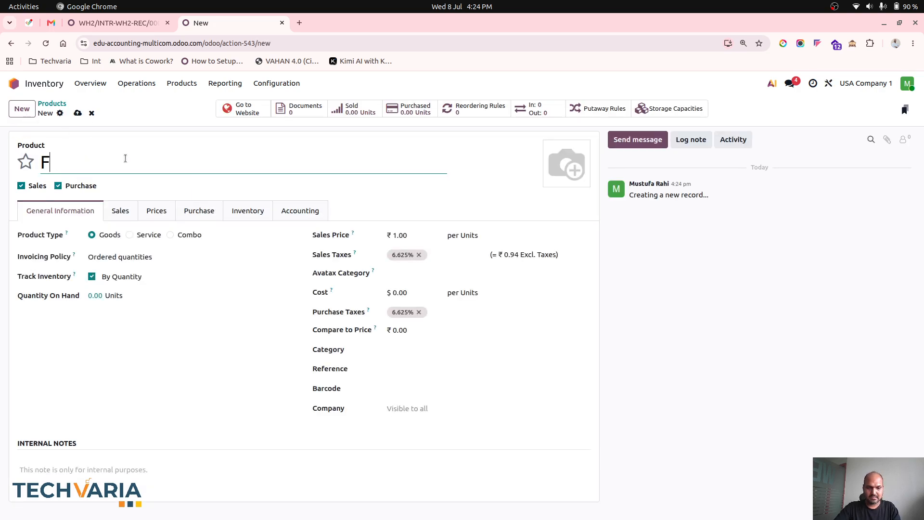
type("reight ")
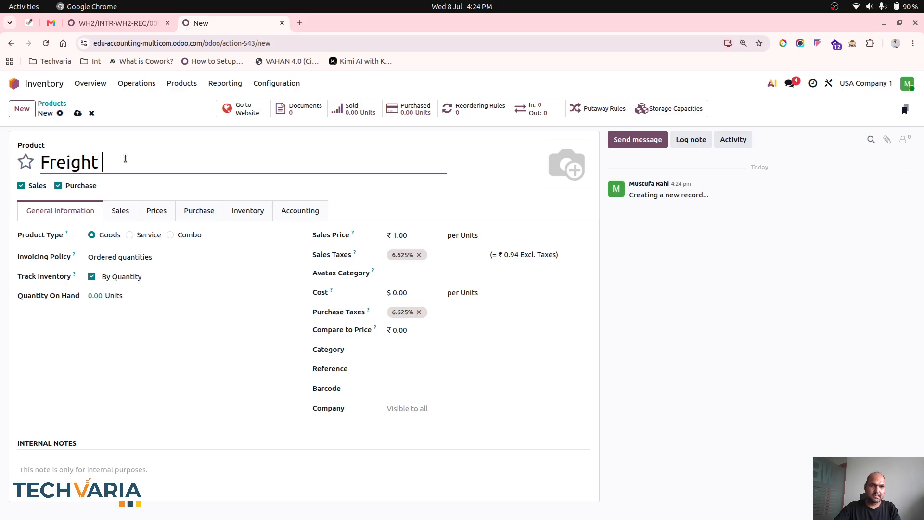
type("Chargte")
key("BackSpace")
key("BackSpace")
type("es")
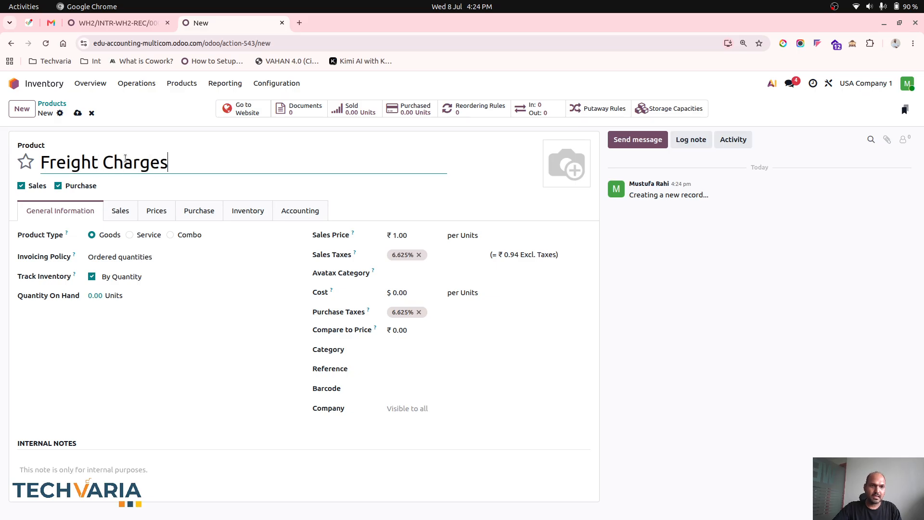
- Make Freight Charges a service and a landed cost with default split method By Current Cost, and save the product
left_click(148, 236)
left_click(190, 213)
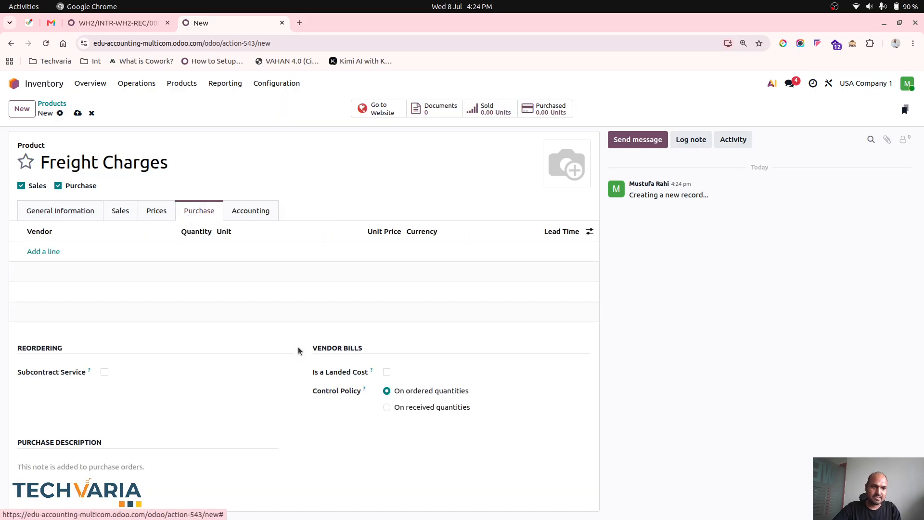
left_click(386, 372)
left_click(419, 390)
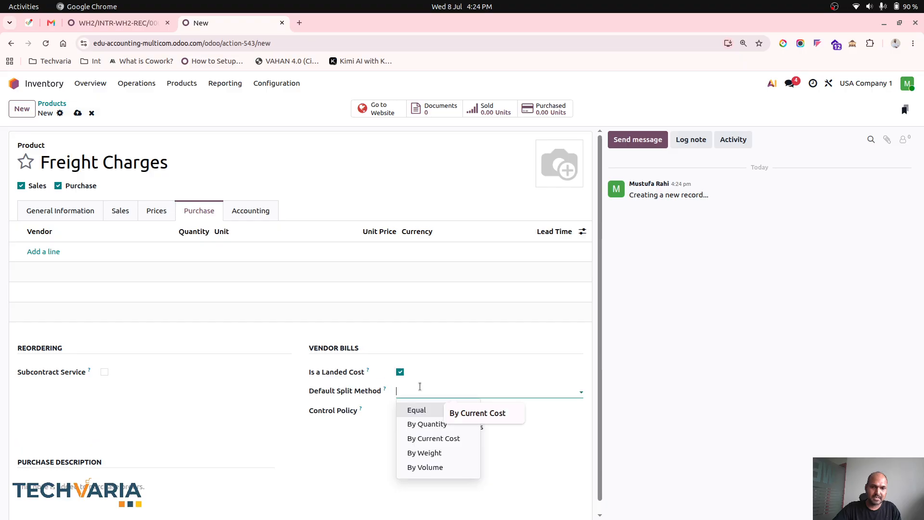
left_click(421, 438)
left_click(77, 113)
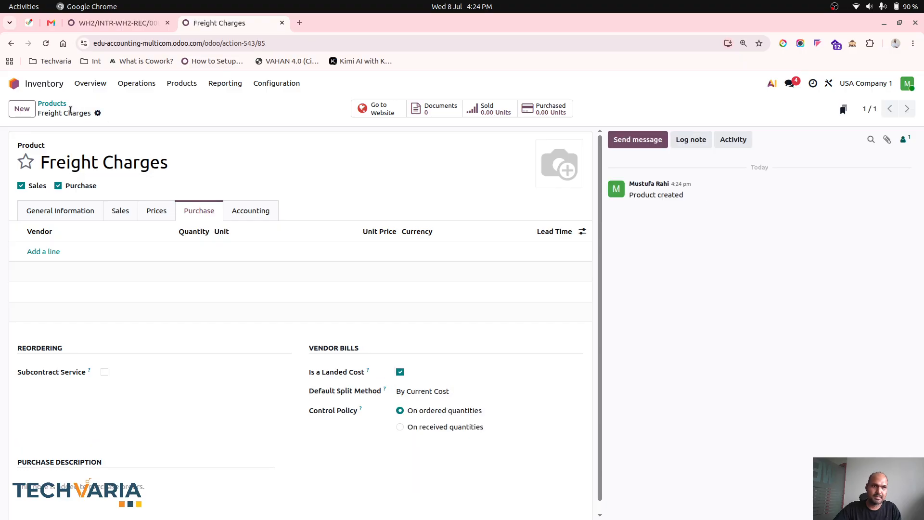
- Create a new landed cost record and set its transfer to WH2/INTR-WH2-REC/00013
left_click(47, 85)
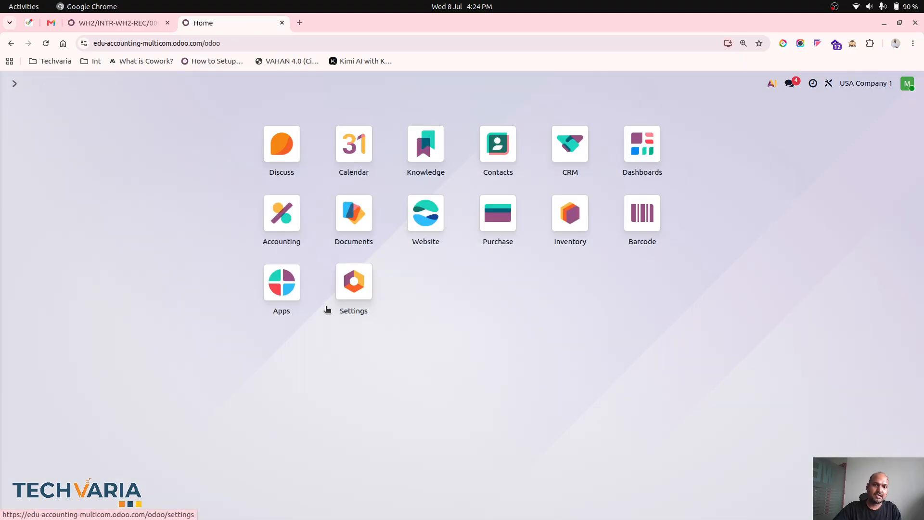
left_click(570, 213)
left_click(123, 83)
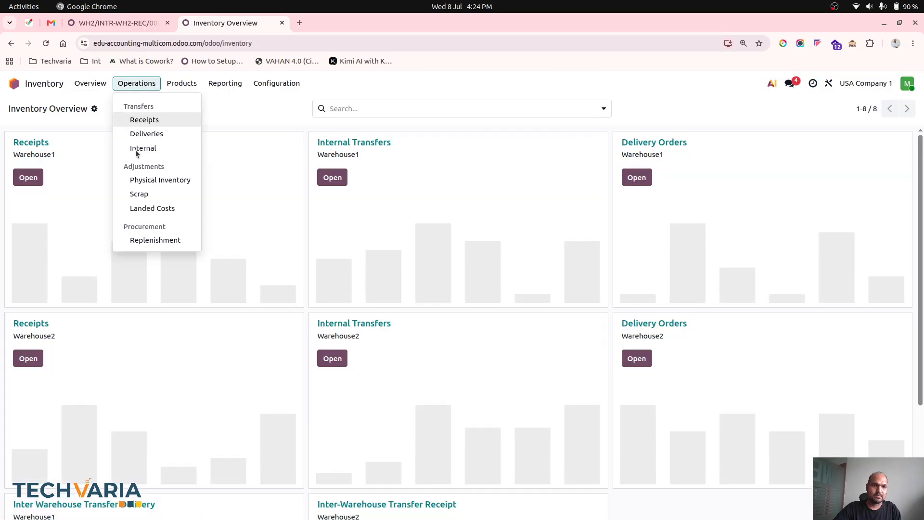
left_click(161, 212)
left_click(24, 109)
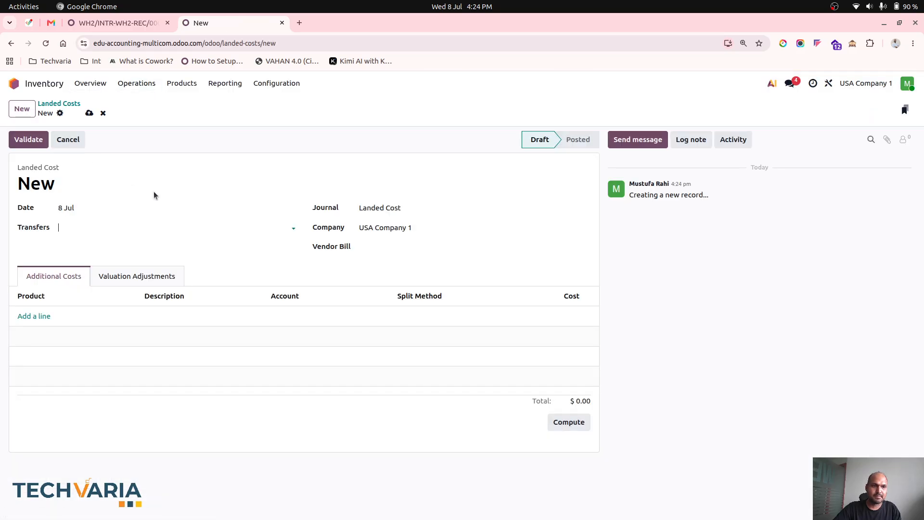
left_click(125, 225)
type("1")
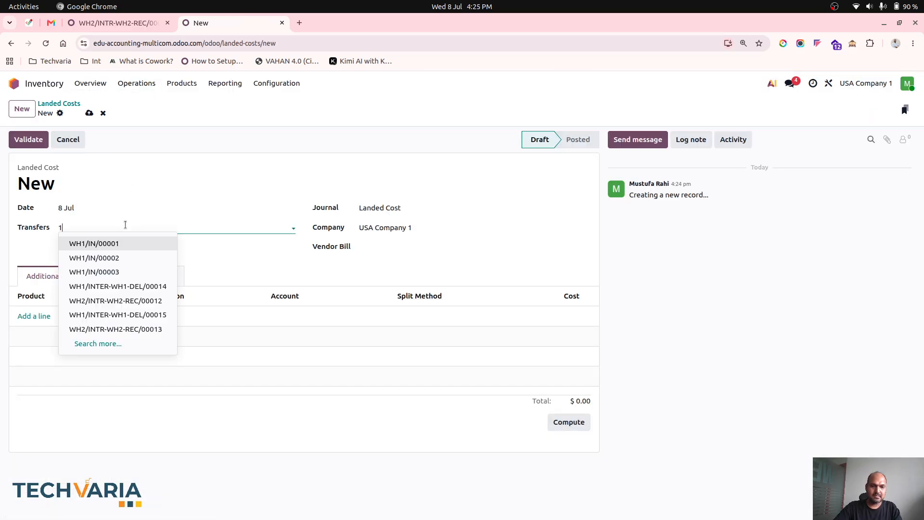
type("3")
left_click(119, 242)
- Add a Freight Charges line to the additional costs with account 500000 Cost of Goods Sold and a cost of $10
left_click(40, 315)
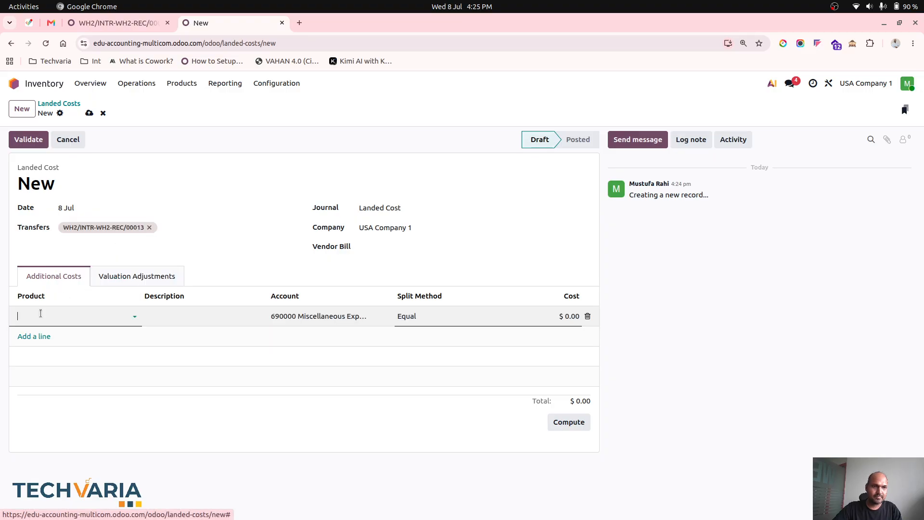
left_click(52, 333)
left_click(284, 316)
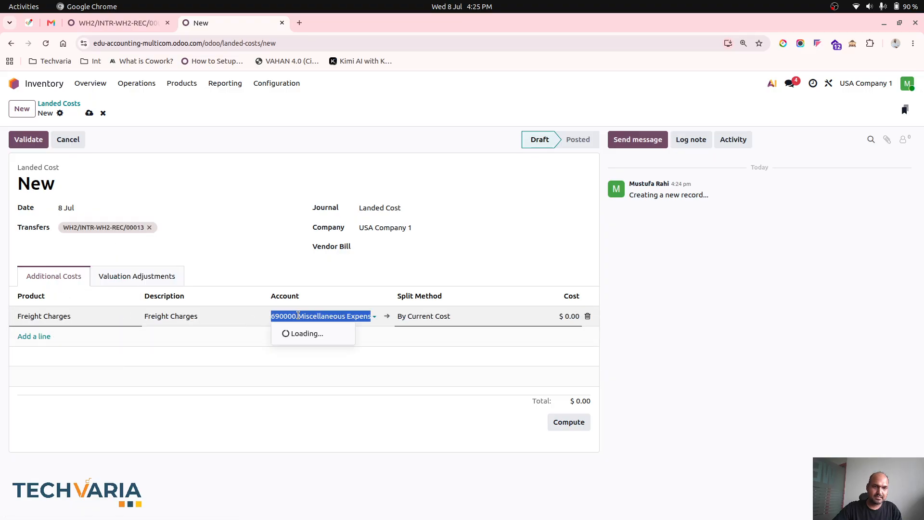
type("cos")
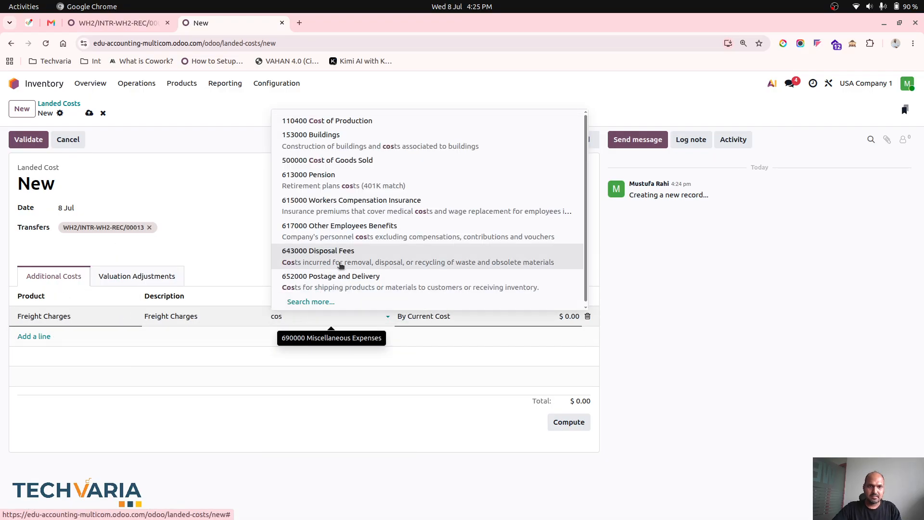
left_click(365, 163)
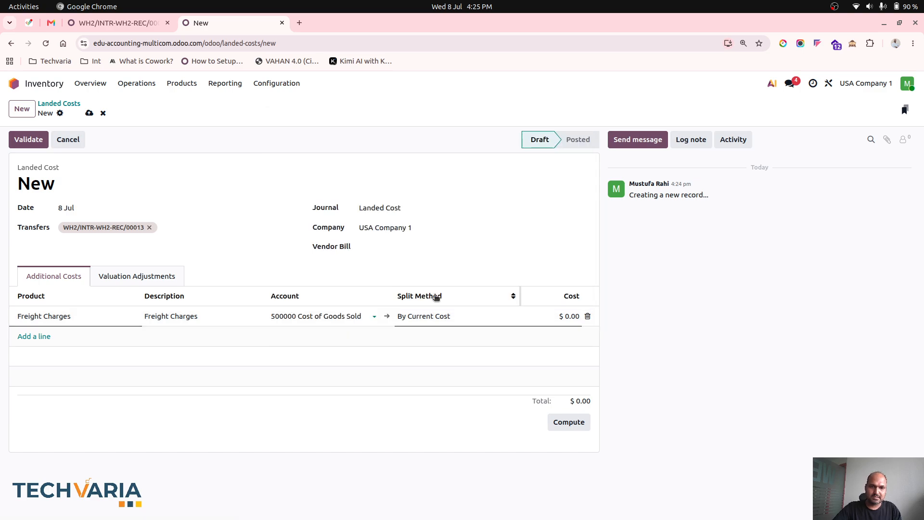
left_click(559, 316)
type("10")
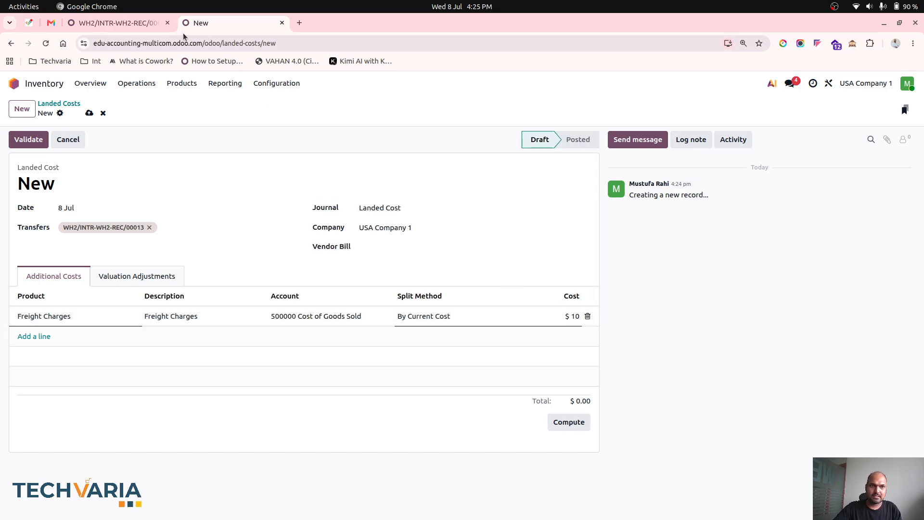
- Return to receipt WH2/INTR-WH2-REC/00013, show LotPro1's lots and open lot LotPro1/0000001.002 to check its cost
left_click(118, 23)
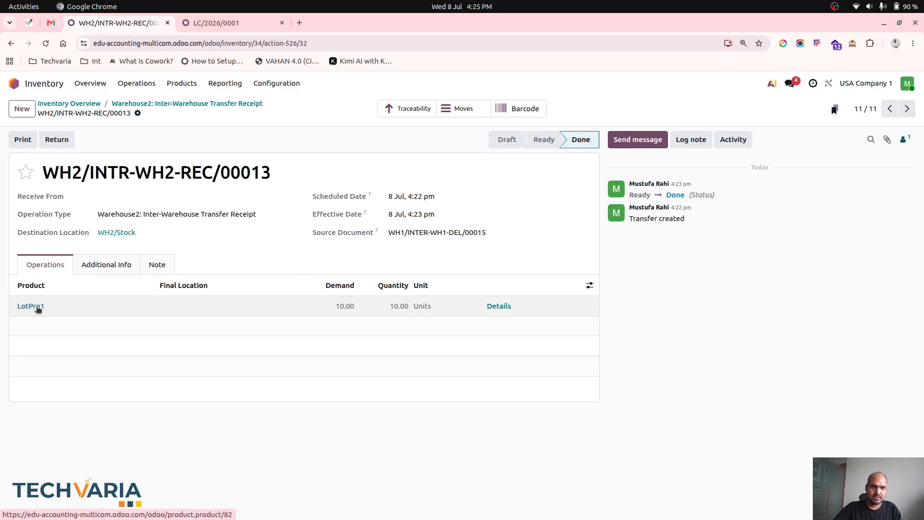
left_click(38, 309)
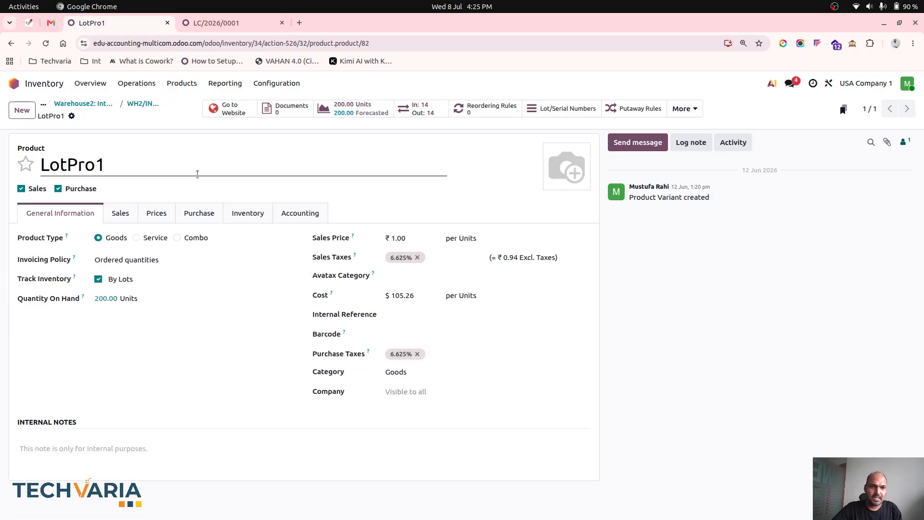
left_click(356, 111)
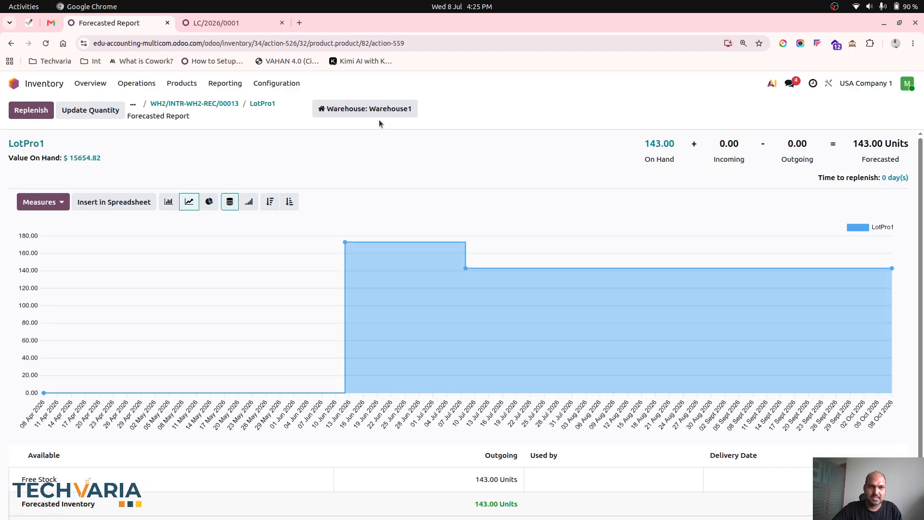
left_click(259, 103)
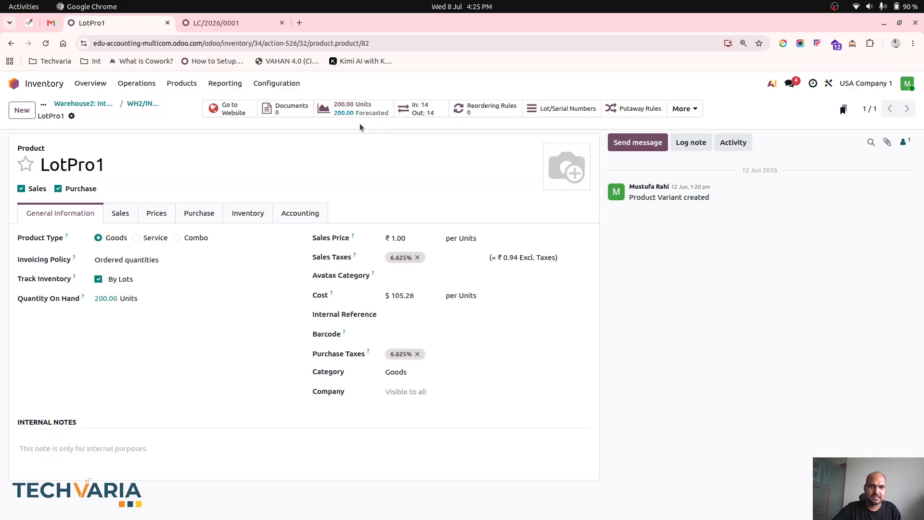
left_click(568, 107)
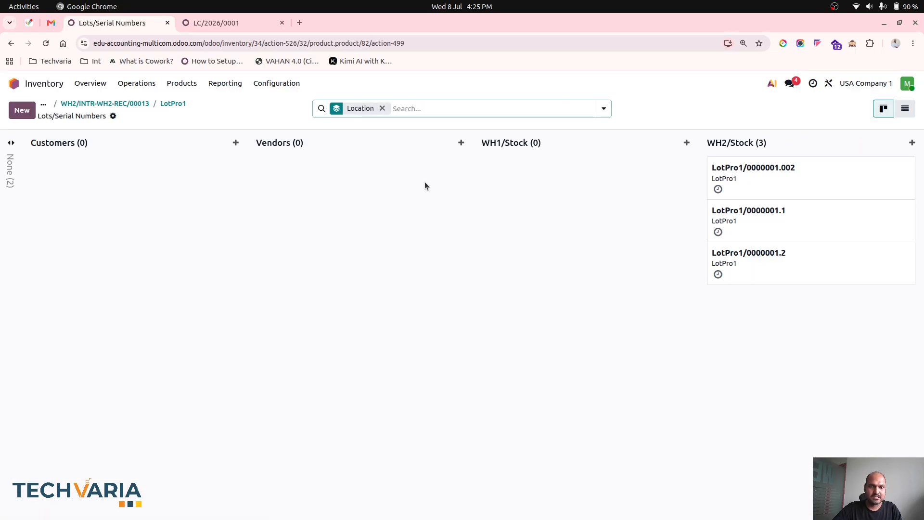
left_click(11, 170)
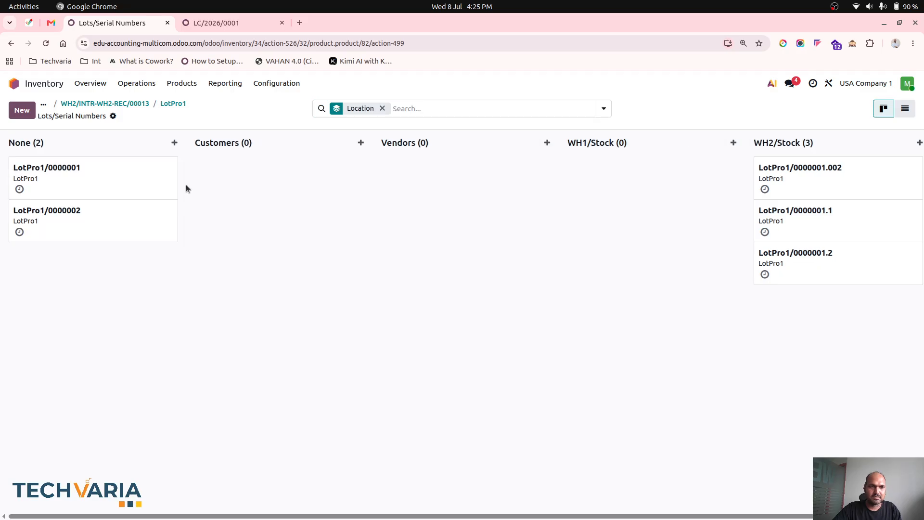
left_click(811, 166)
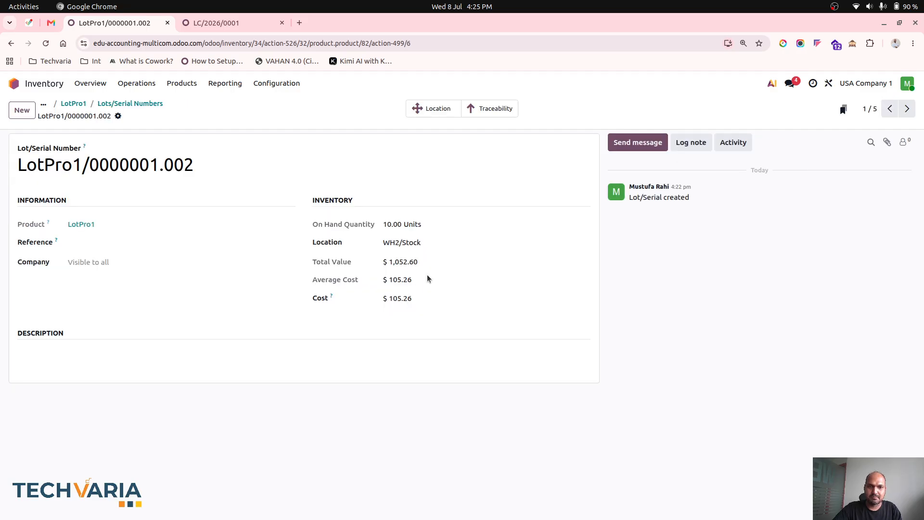
- Return to landed cost LC/2026/0001, compute it and show its valuation adjustments
left_click(207, 24)
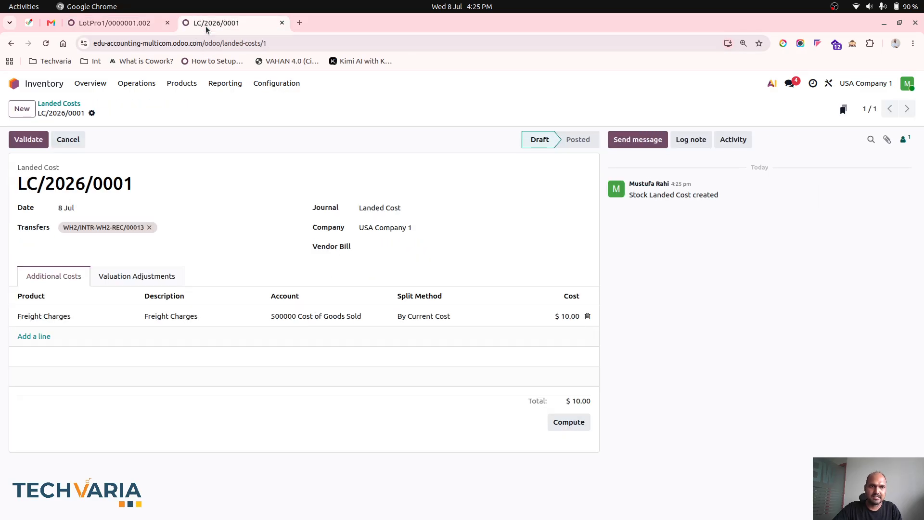
left_click(566, 421)
left_click(120, 273)
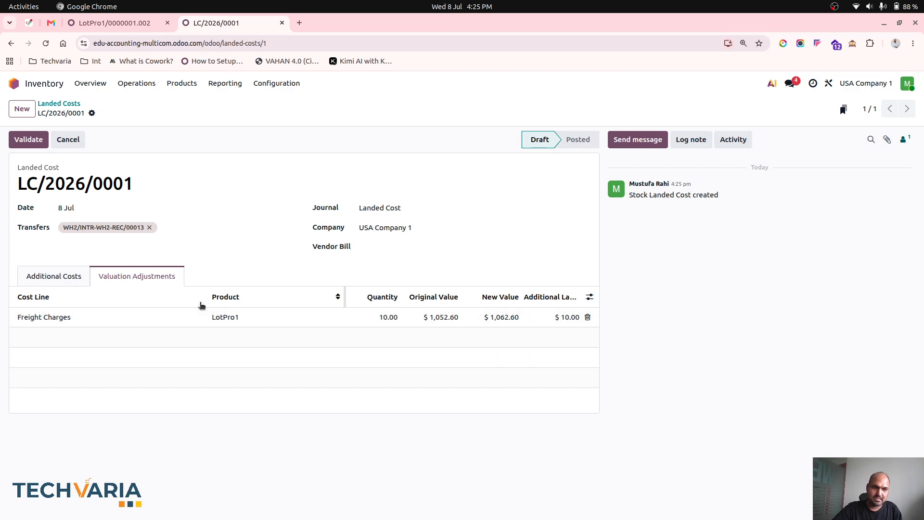
- Change the Freight Charges cost to $50, recompute the landed cost and show its valuation adjustments
left_click(72, 276)
left_click(570, 316)
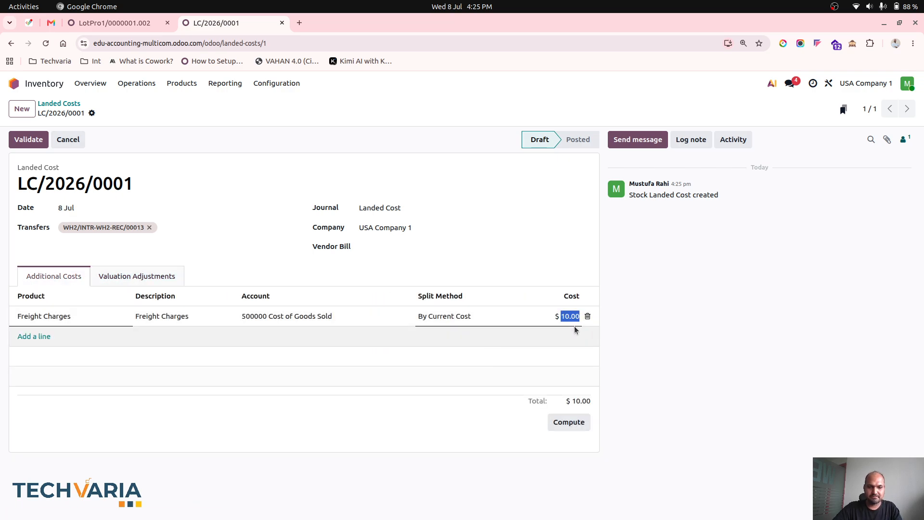
type("50")
left_click(534, 267)
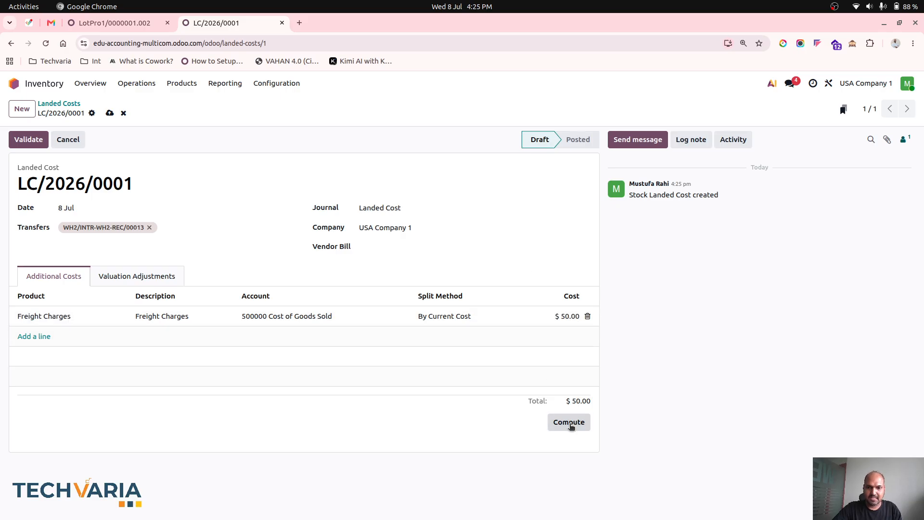
left_click(571, 425)
left_click(107, 276)
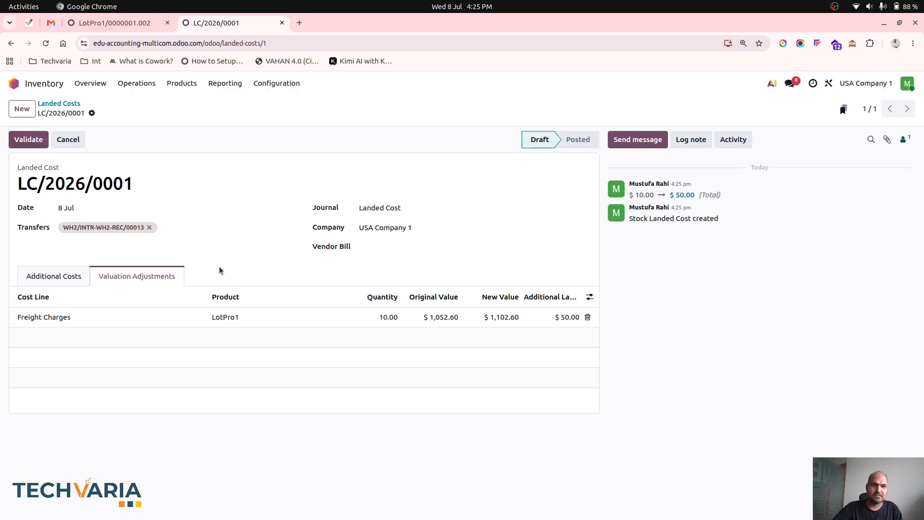
- Validate the landed cost and reload lot LotPro1/0000001.002 to check its updated cost
left_click(48, 275)
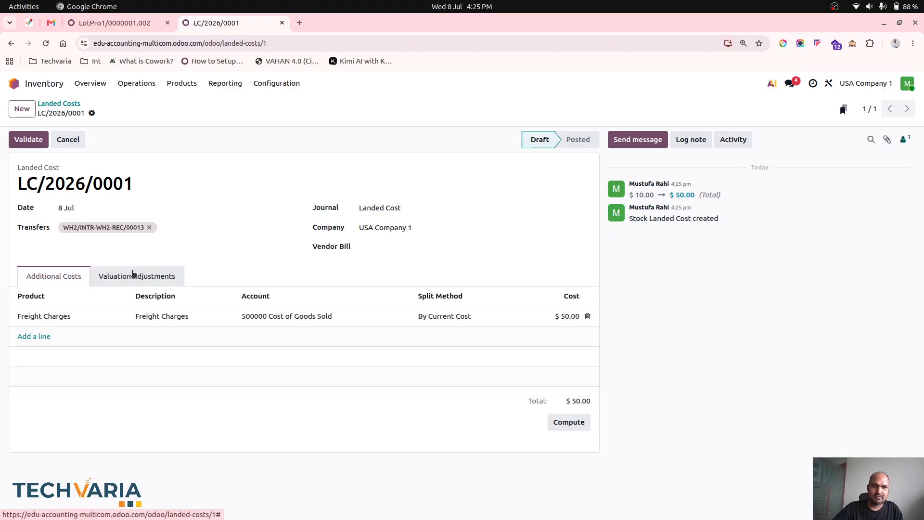
left_click(134, 274)
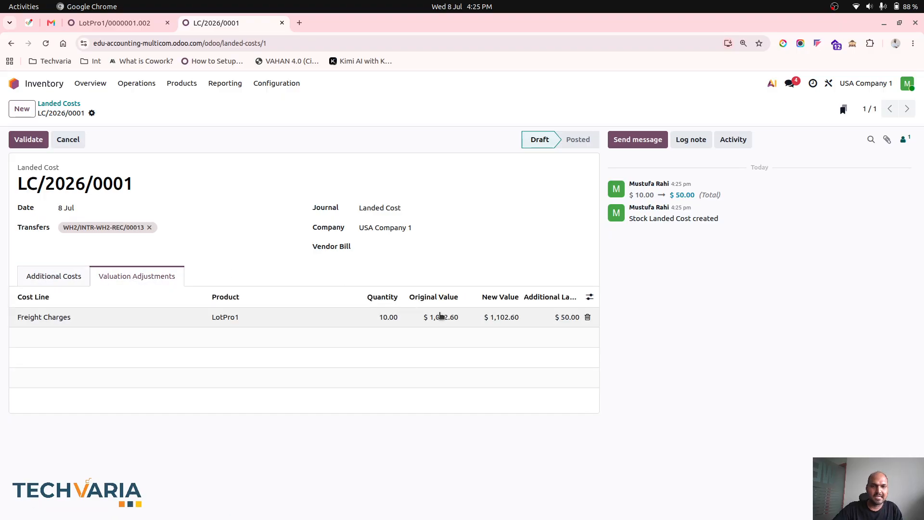
left_click(44, 144)
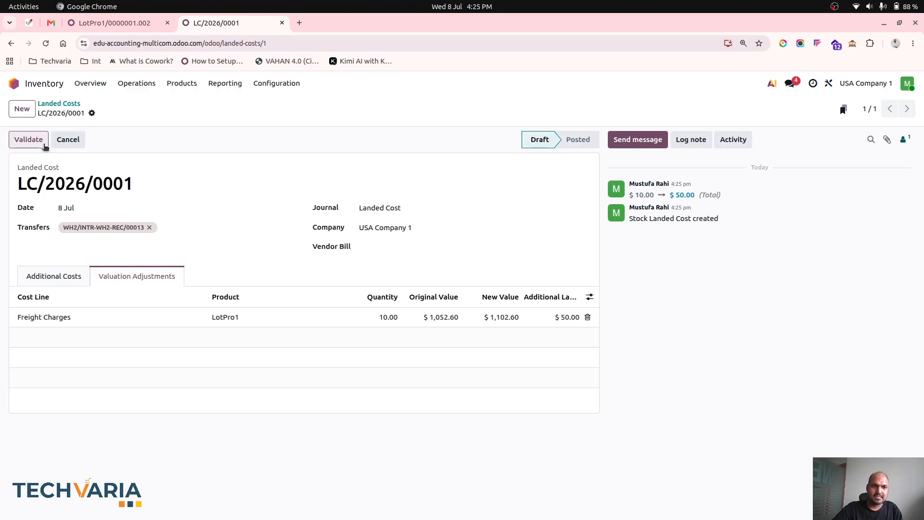
left_click(120, 23)
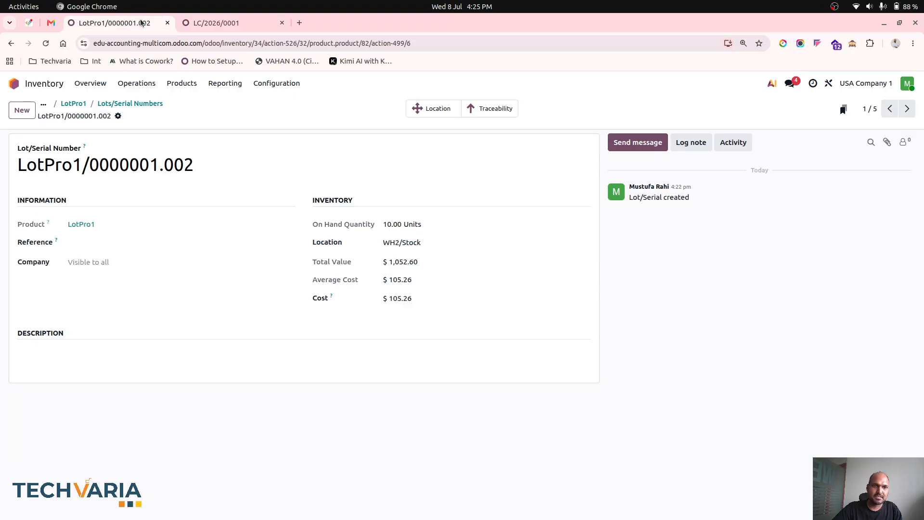
left_click(46, 46)
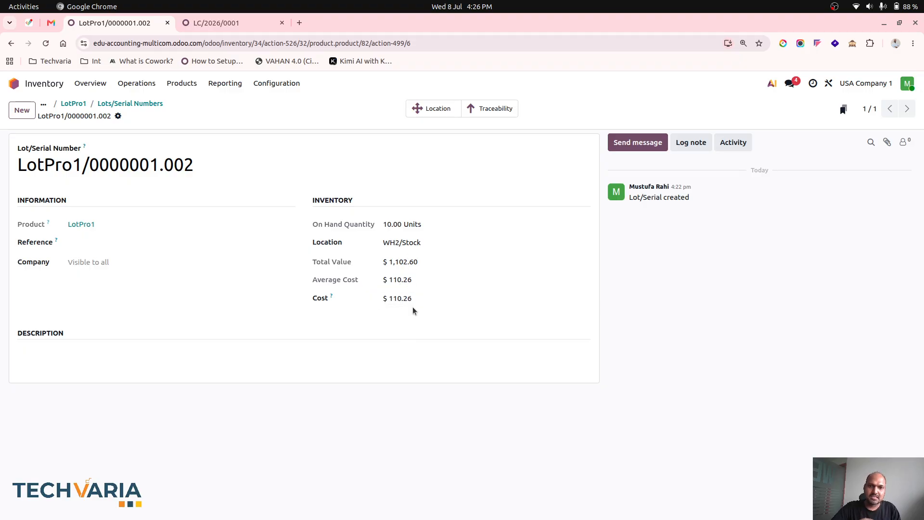
- Review the LotPro1 product record and the ready inter-warehouse transfer receipts of Warehouse2
left_click(75, 103)
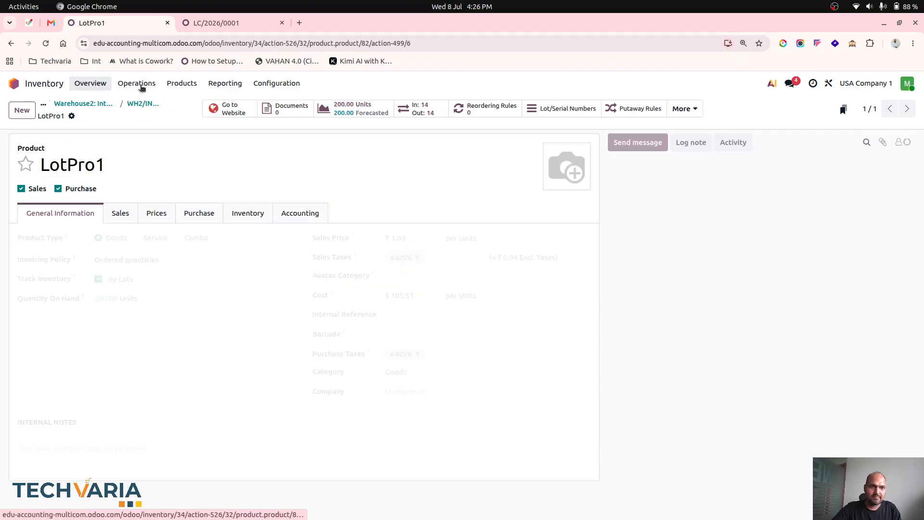
left_click(158, 85)
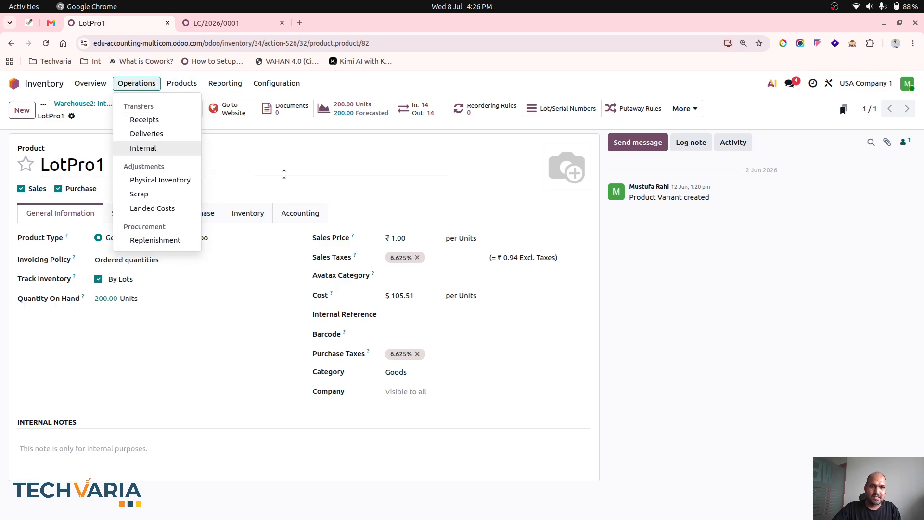
left_click(291, 148)
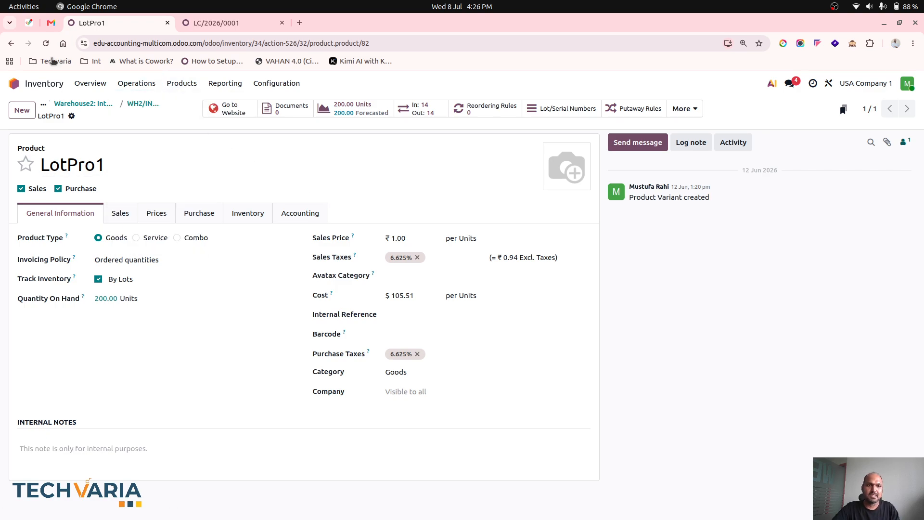
left_click(46, 43)
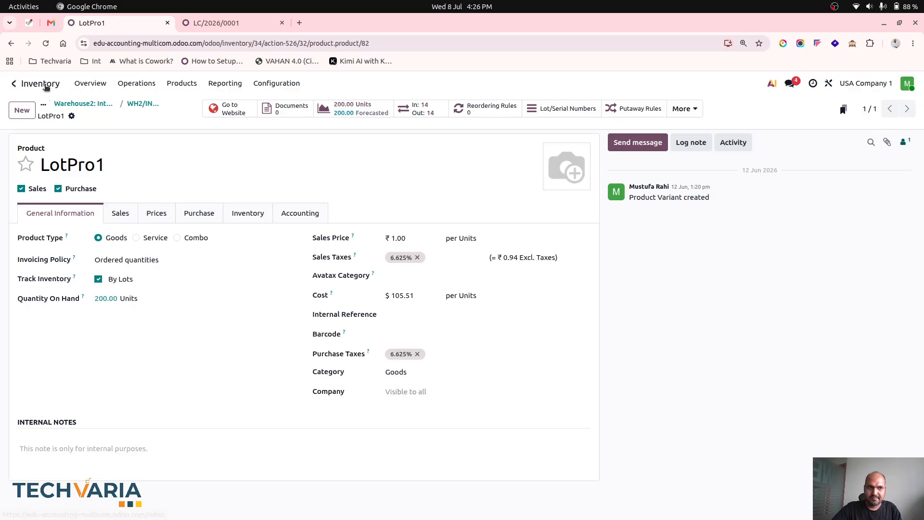
left_click(91, 83)
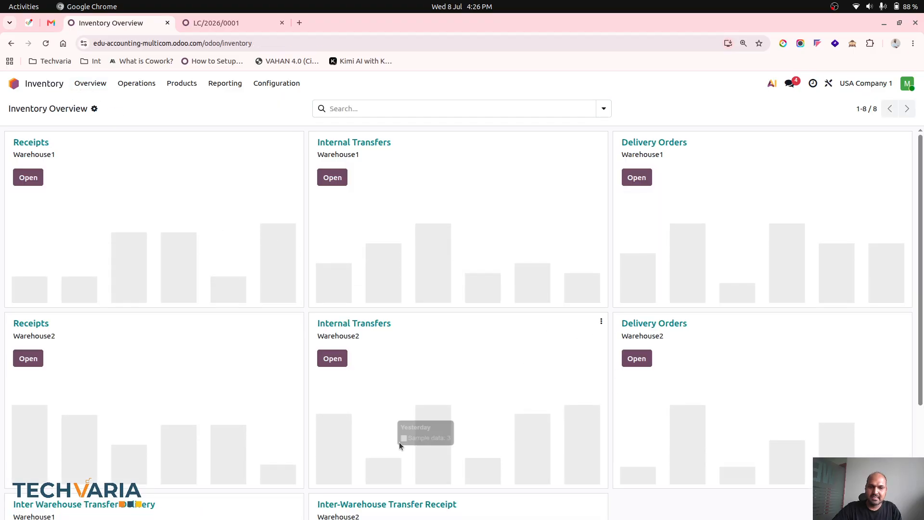
scroll(397, 440, "down", 3)
left_click(333, 385)
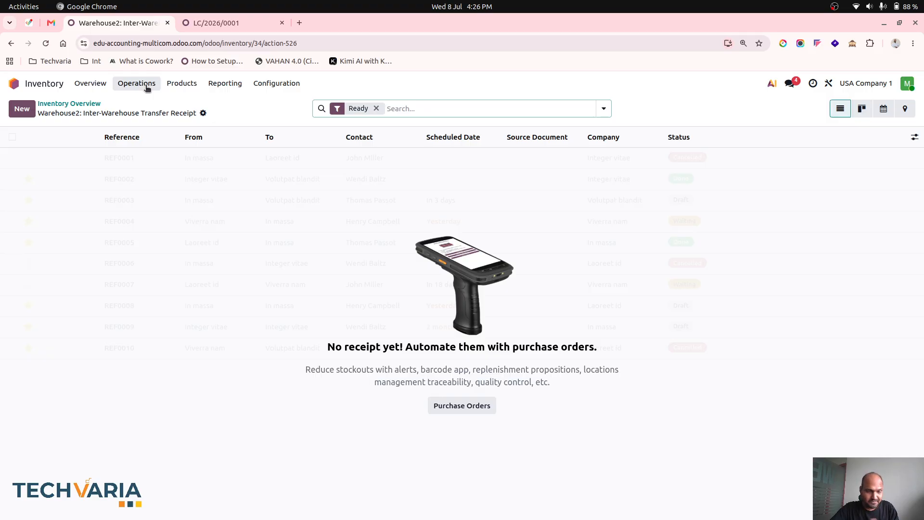
- Install the Sales app from the list of available apps
left_click(33, 85)
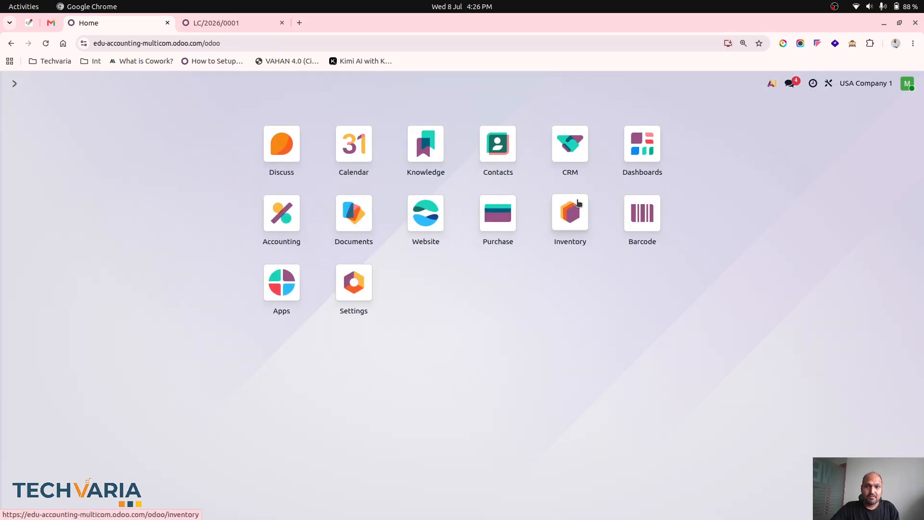
left_click(298, 298)
left_click(177, 181)
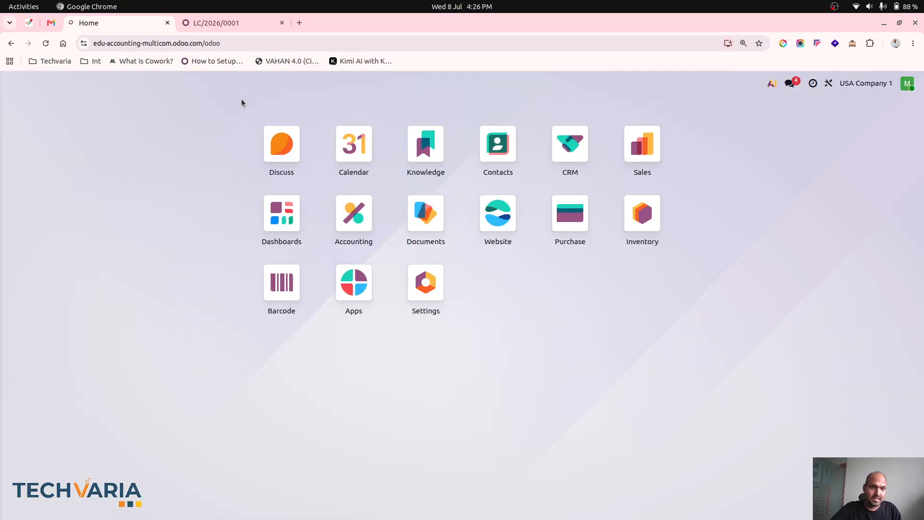
- Create a new sales quotation for Customer1 and set its delivery warehouse to Warehouse2
left_click(653, 149)
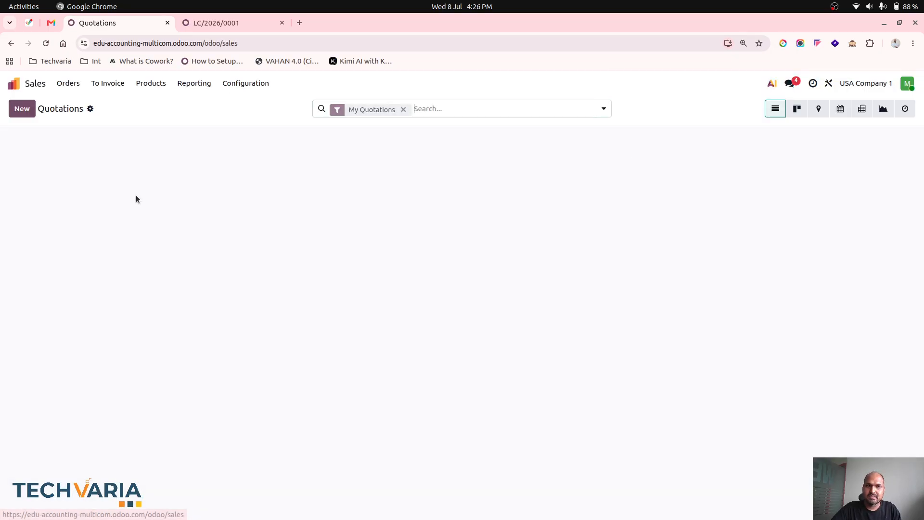
left_click(21, 109)
left_click(121, 195)
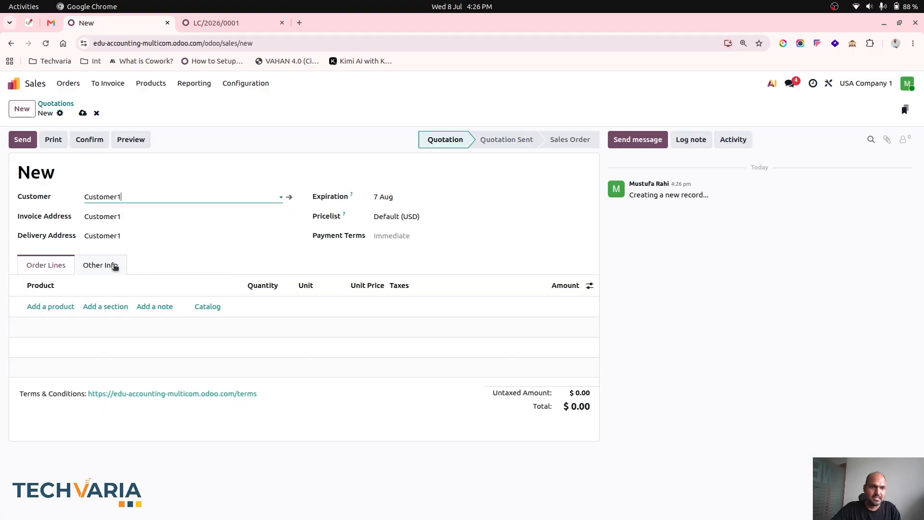
left_click(114, 266)
scroll(151, 401, "down", 2)
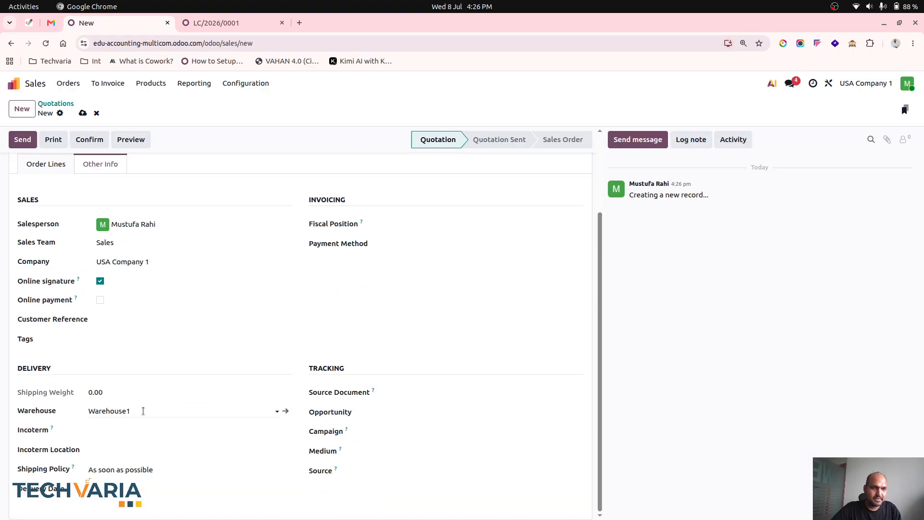
left_click(152, 411)
left_click(120, 442)
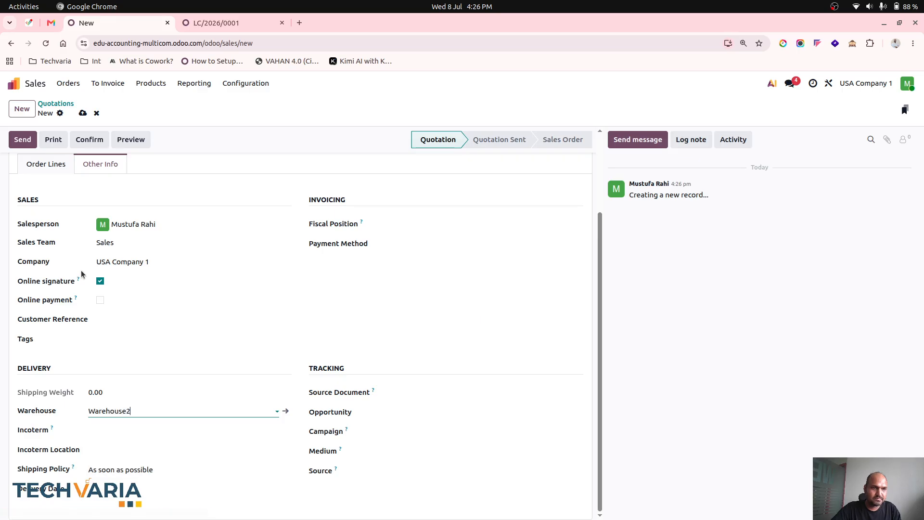
- Add an order line for 2 units of LotPro1 at a unit price of 500
left_click(46, 165)
left_click(55, 306)
type("lot")
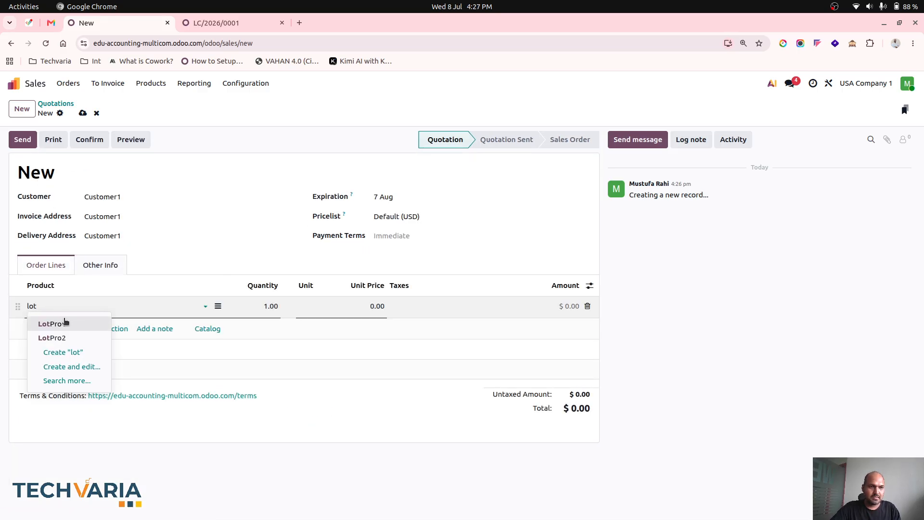
left_click(61, 321)
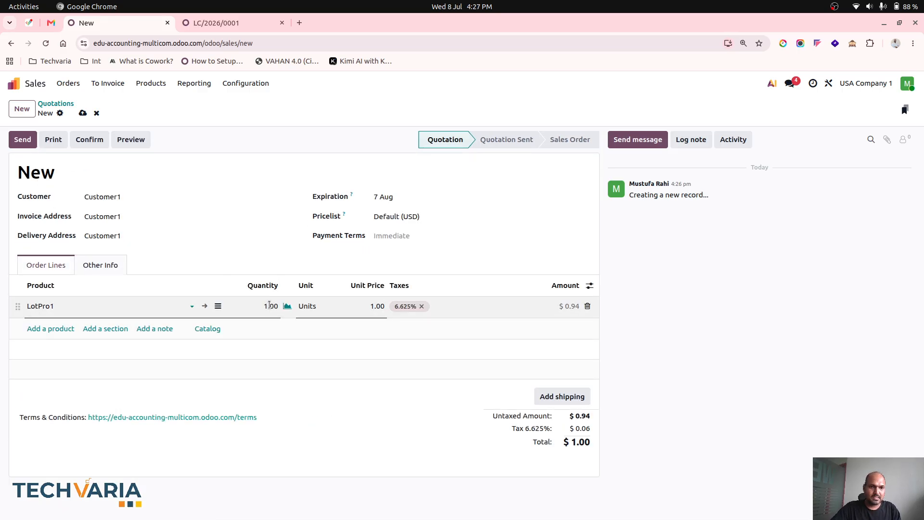
key("Tab")
type("2")
key("Tab")
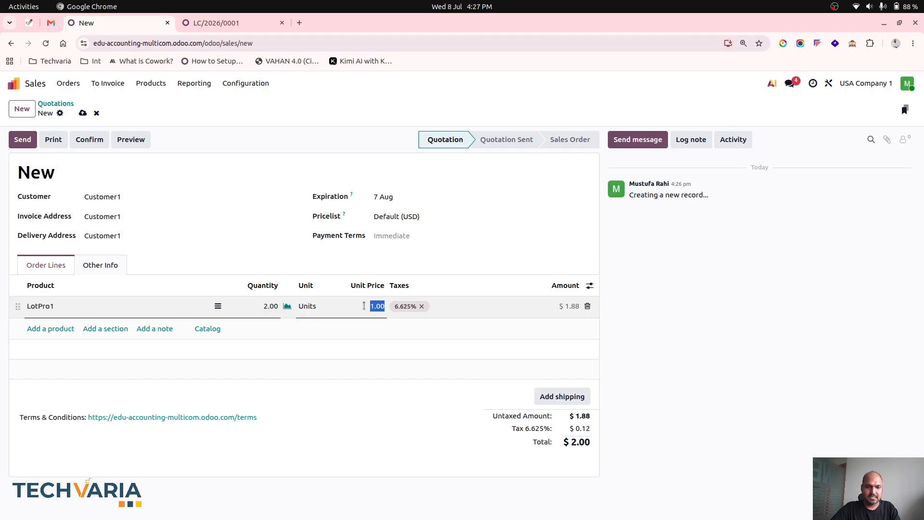
type("500")
key("Tab")
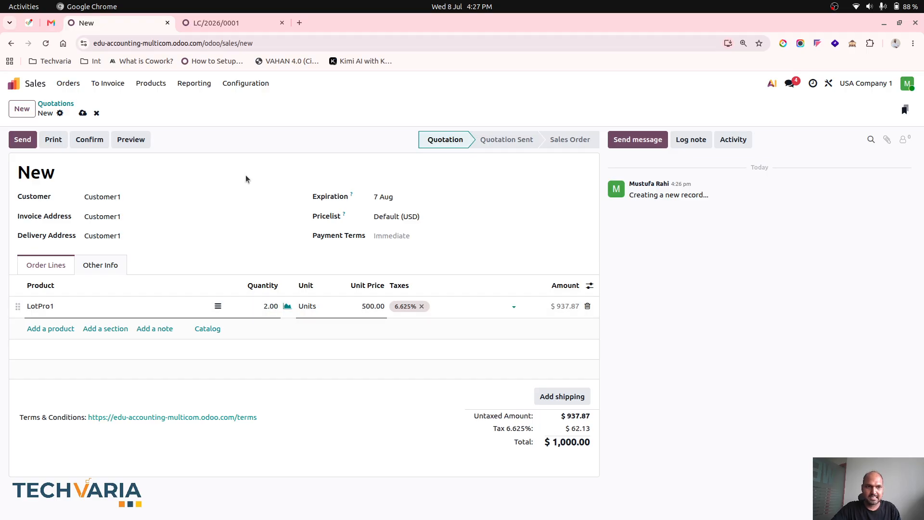
- Save and confirm the Customer1 quotation, and open its delivery order
left_click(83, 112)
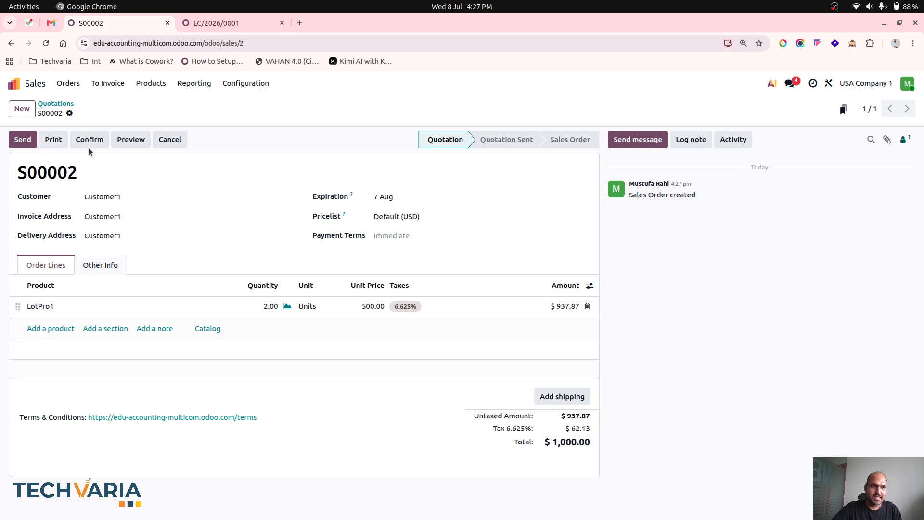
left_click(179, 146)
left_click(458, 110)
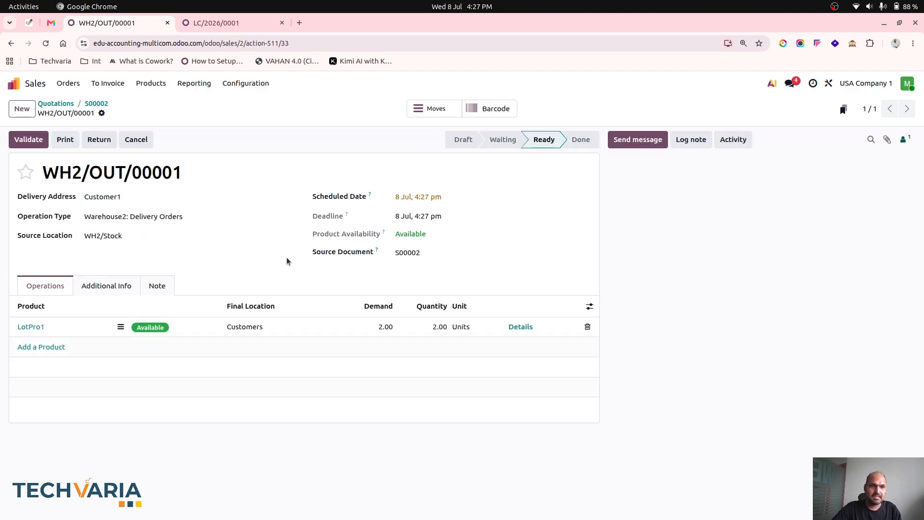
- In the delivery's detailed operations, pick the 2 LotPro1 units from lot LotPro1/0000001.002 in WH2/Stock and save
left_click(520, 327)
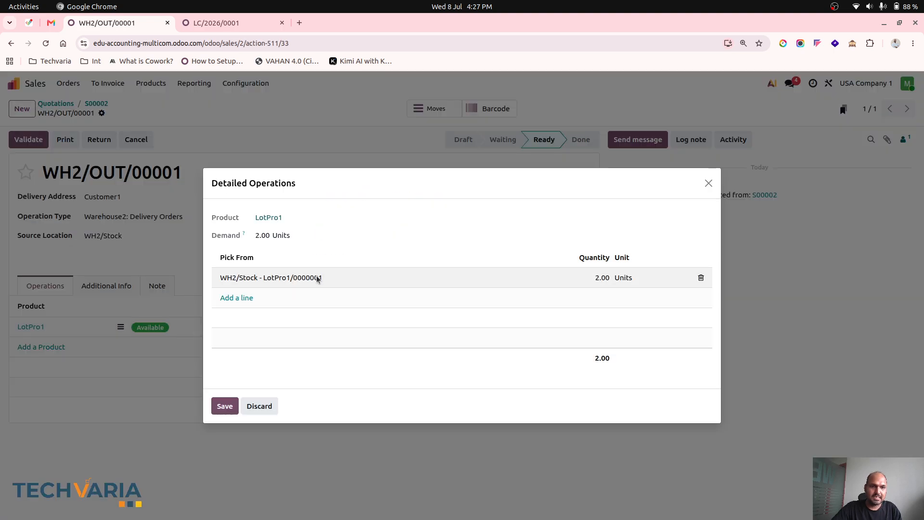
left_click(338, 275)
left_click(337, 274)
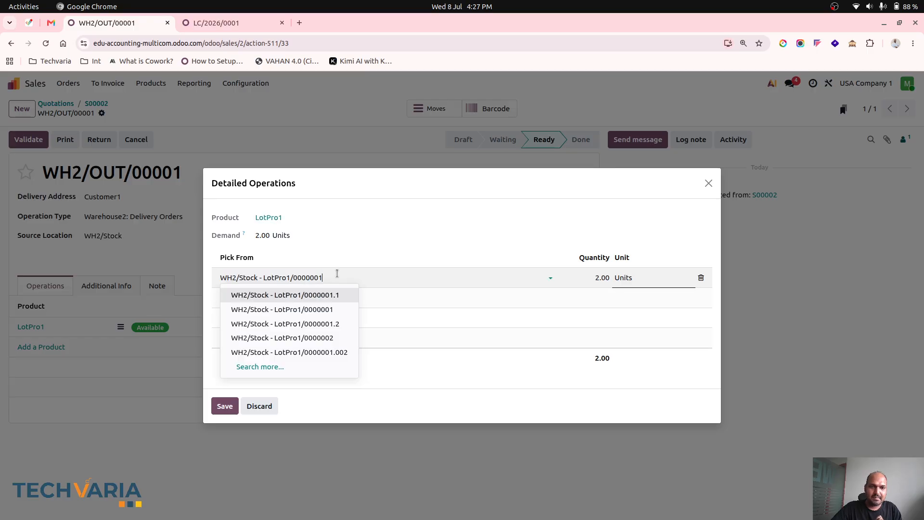
left_click(260, 367)
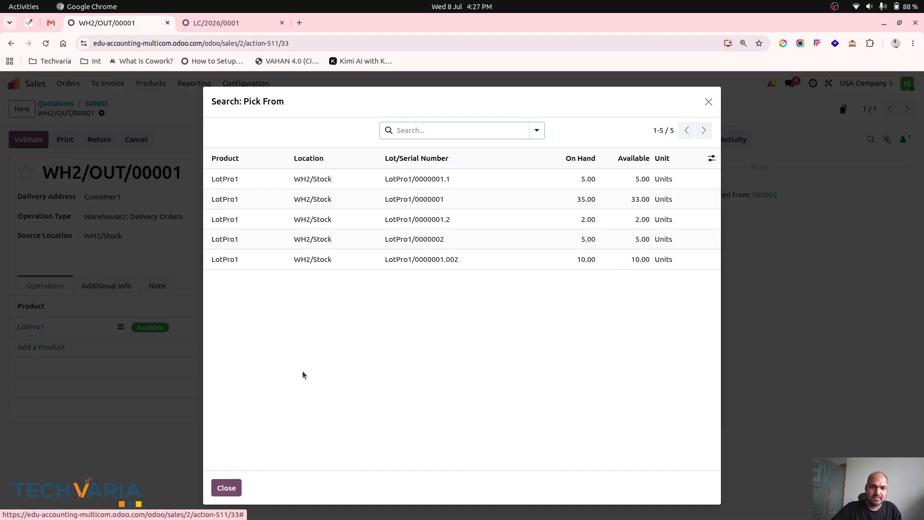
left_click(441, 261)
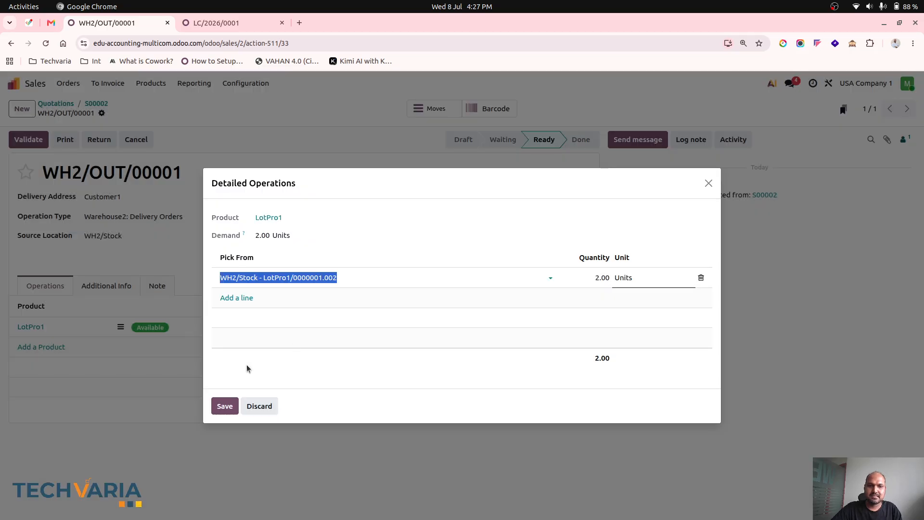
left_click(222, 405)
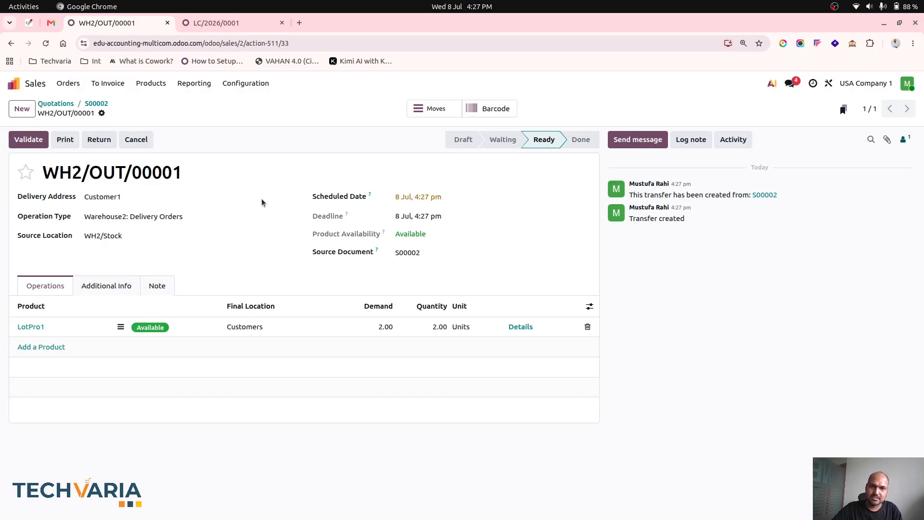
- Validate delivery WH2/OUT/00001 and return to its sales order
left_click(29, 140)
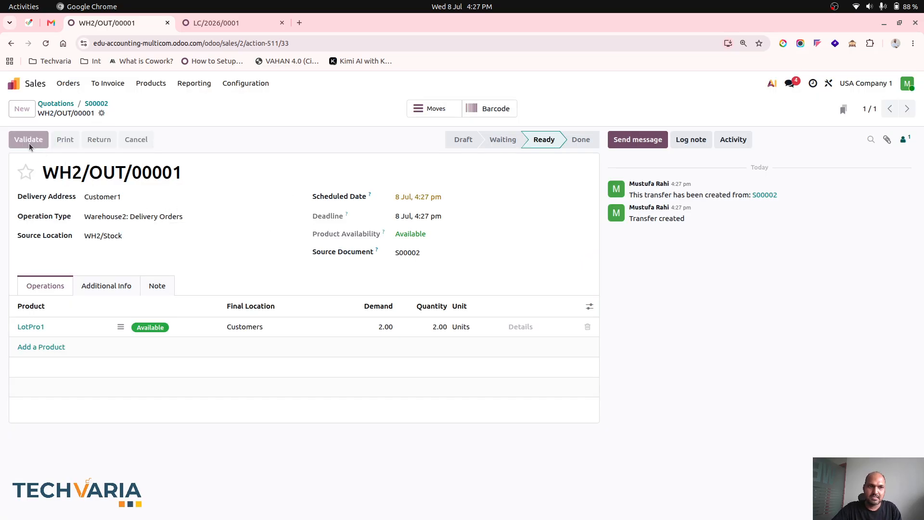
left_click(96, 104)
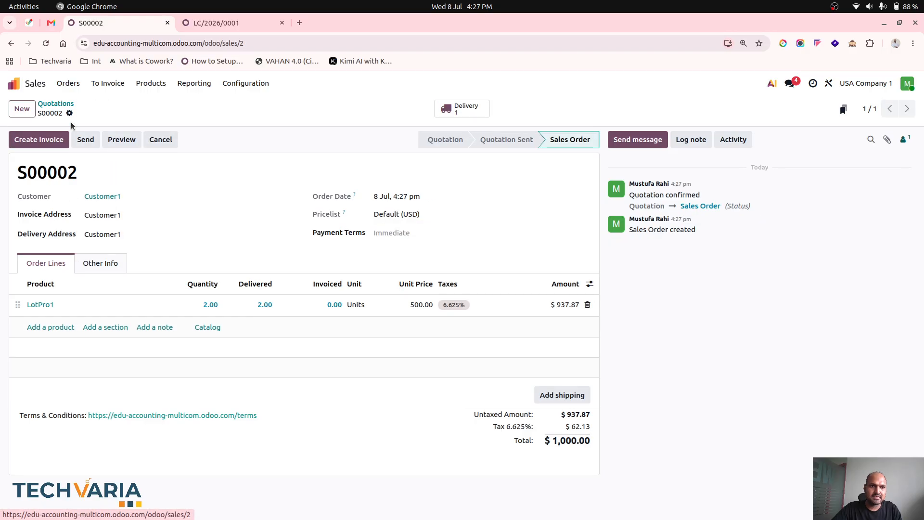
- Create a regular draft invoice from sales order S00002, and confirm it with its journal items displayed
left_click(45, 139)
left_click(229, 347)
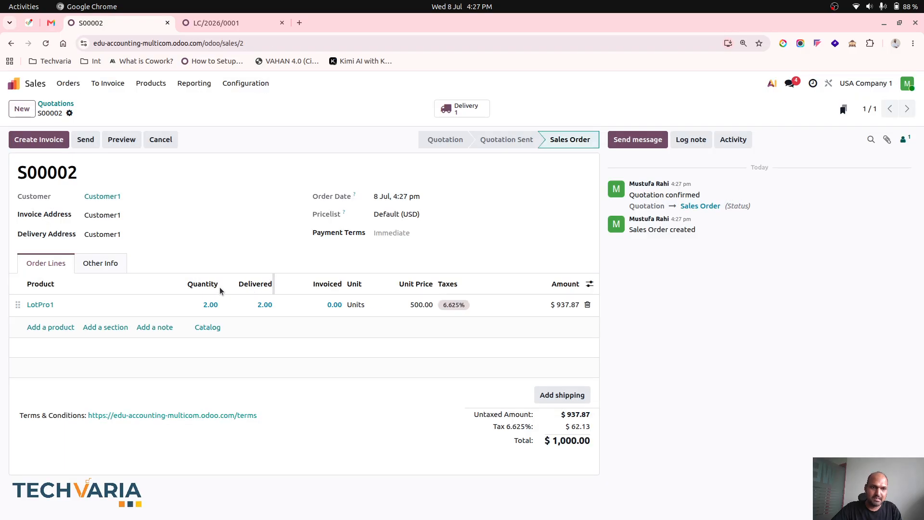
left_click(123, 299)
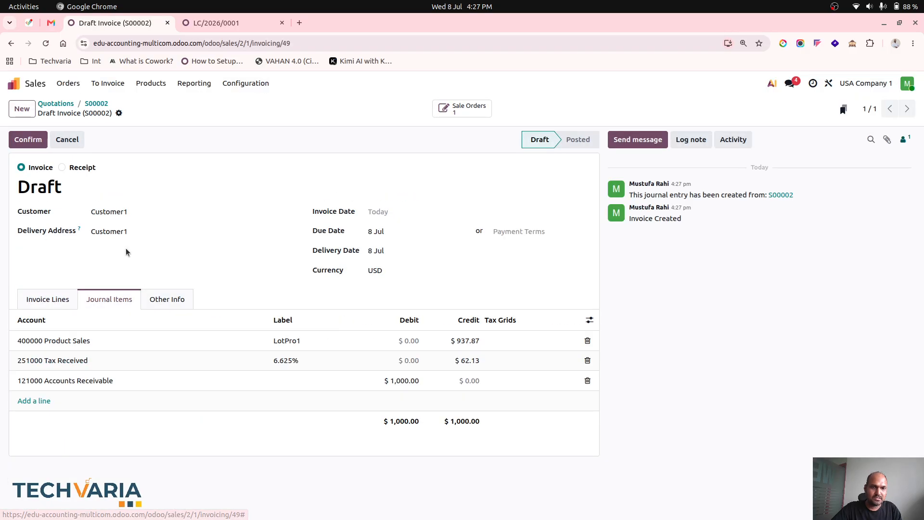
left_click(35, 141)
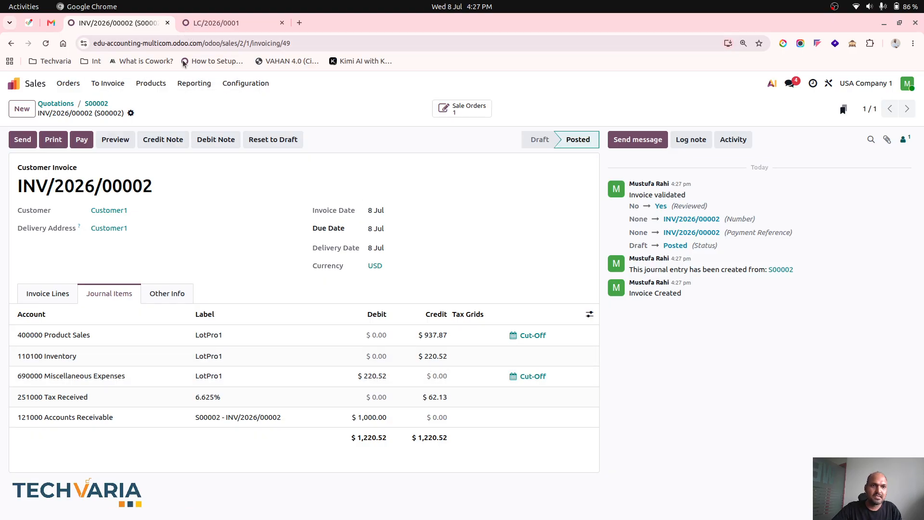
- In the inventory lots and serial numbers, open LotPro1/0000001.002 from the None location group to check its cost and total value
left_click(201, 28)
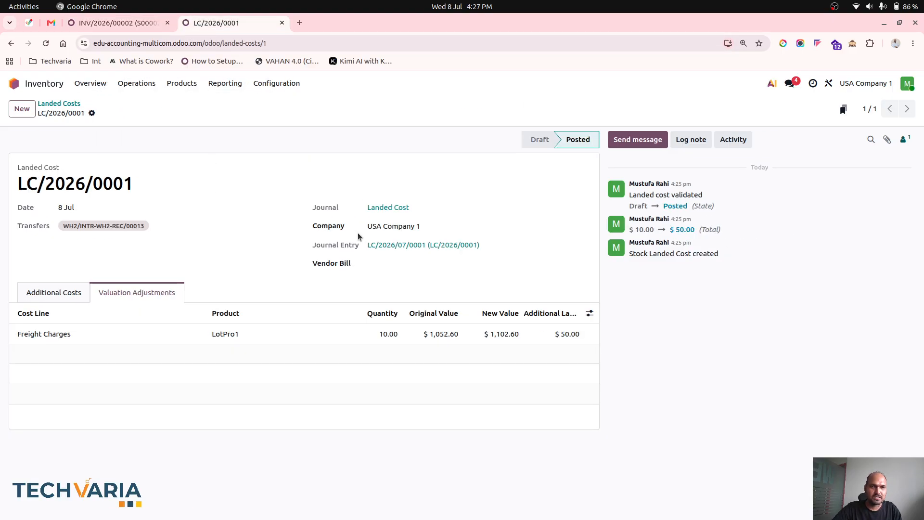
left_click(174, 84)
left_click(197, 118)
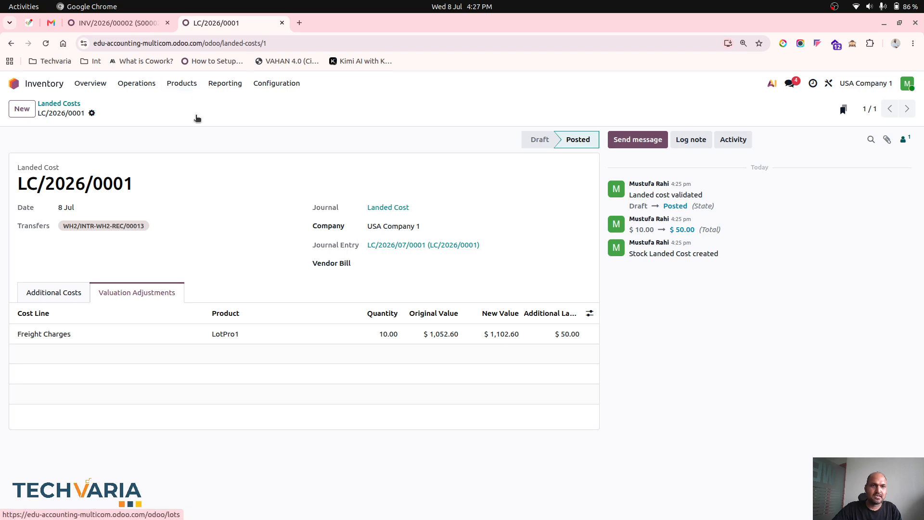
left_click(84, 207)
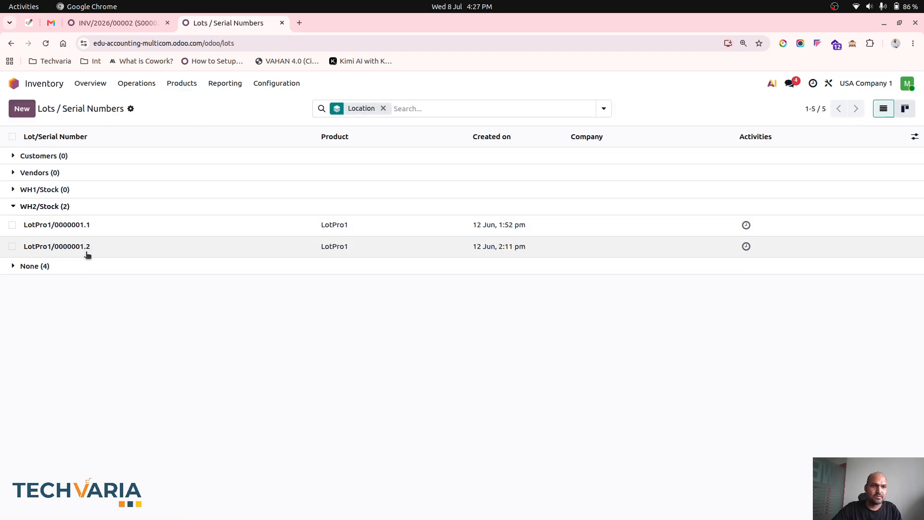
left_click(87, 270)
left_click(88, 309)
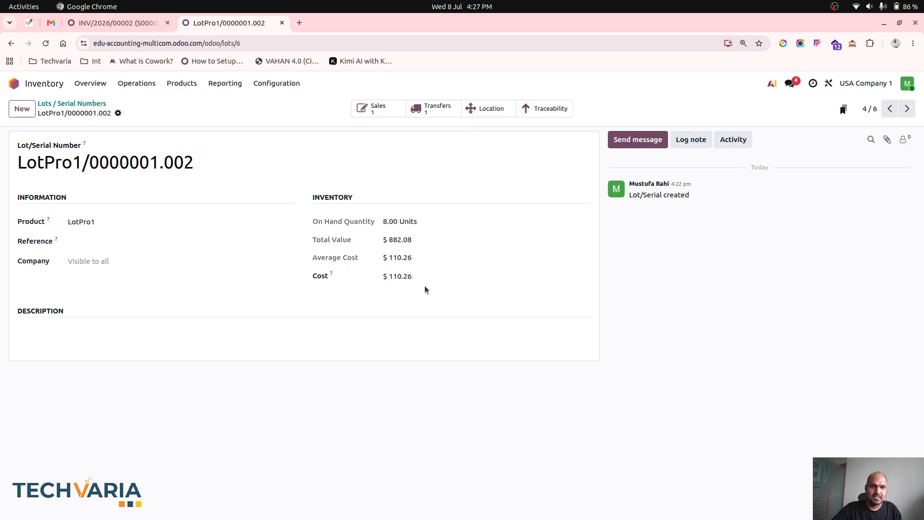
- Compare the journal items of invoice INV/2026/00002 with the lot's cost, and return to the home screen of apps
left_click(134, 26)
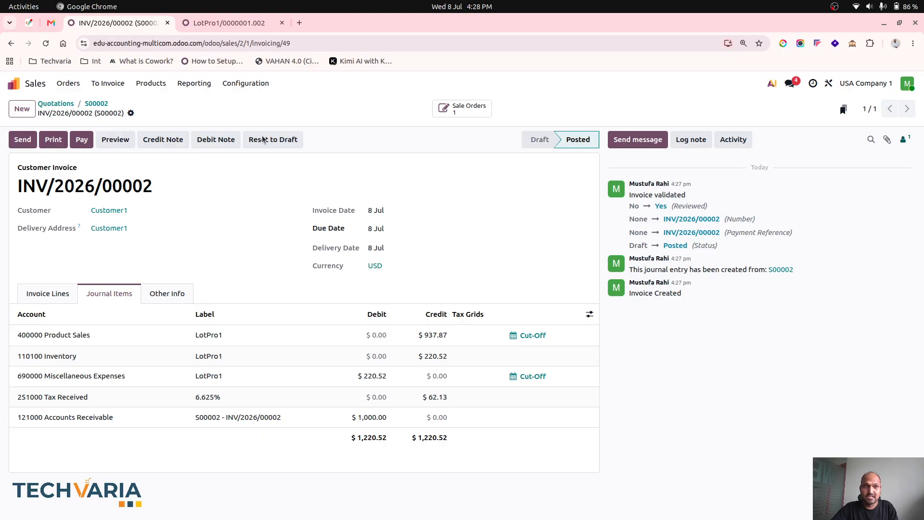
left_click(220, 24)
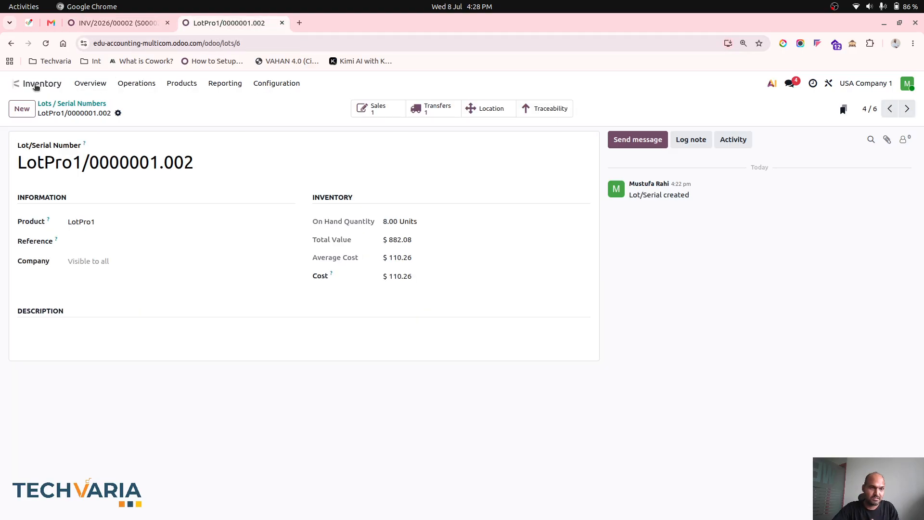
left_click(33, 83)
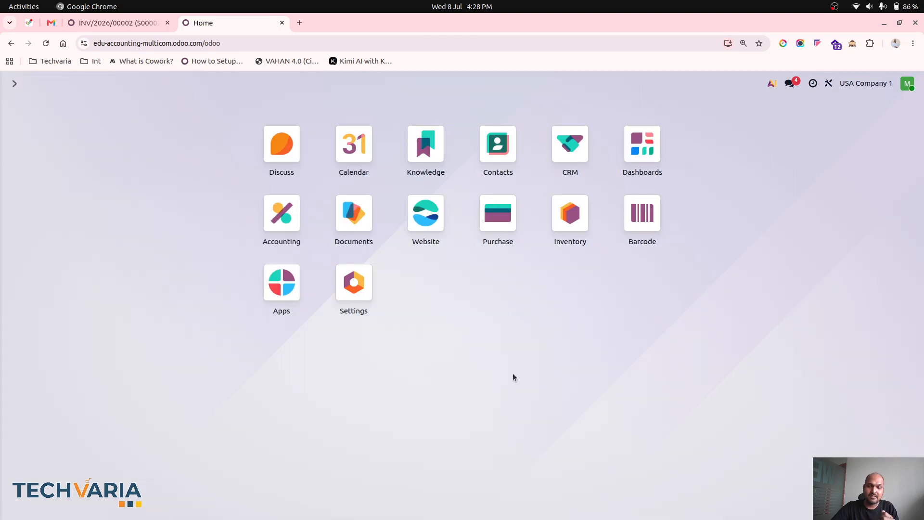